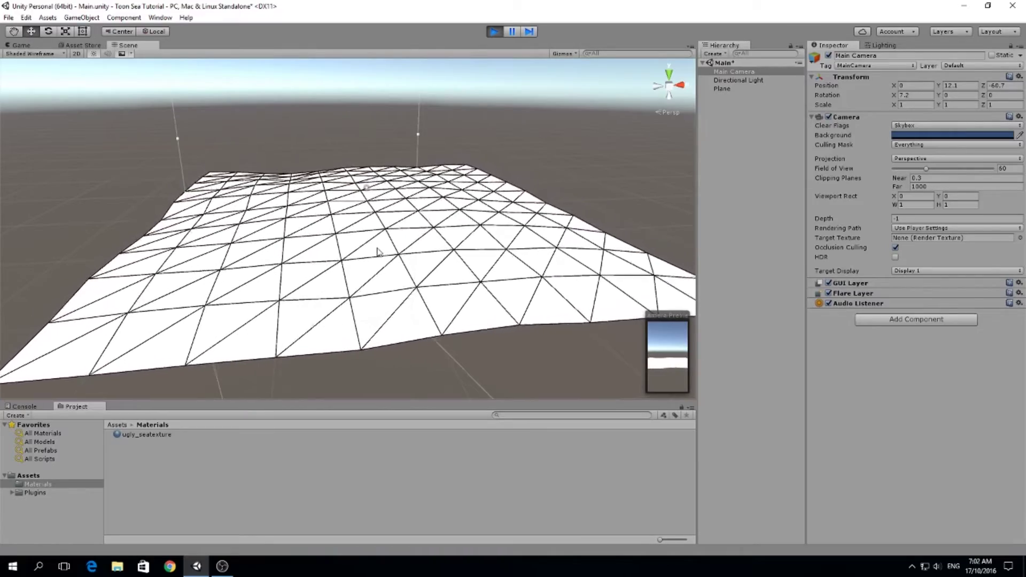
Step: Orbit the Scene view down over the white wave plane, then search Windows for 'photo'
left_click_drag(548, 190, 378, 214)
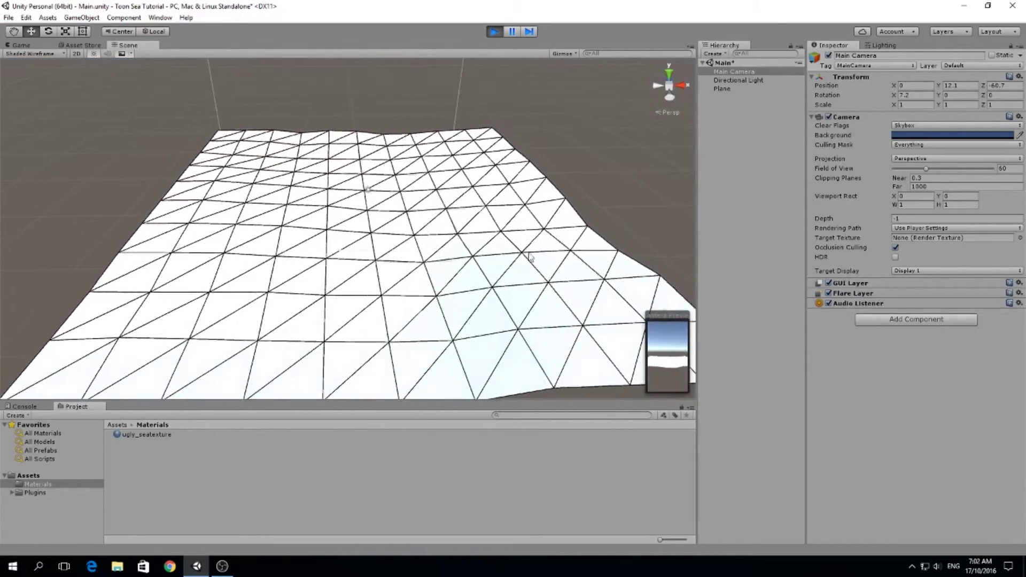
key("super")
type("photo")
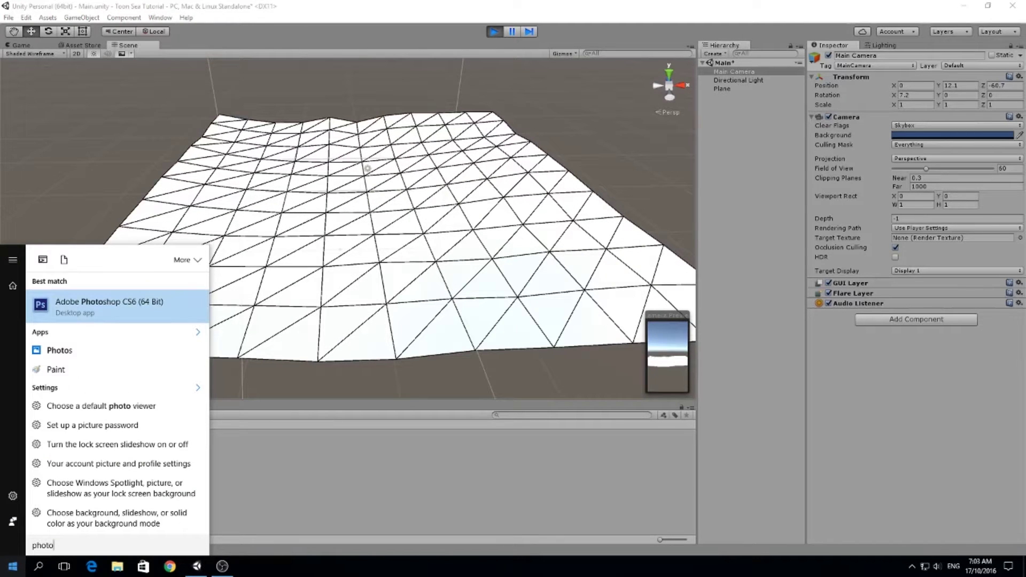
Step: Launch Photoshop CS6 from the search match and start a new document
key("Return")
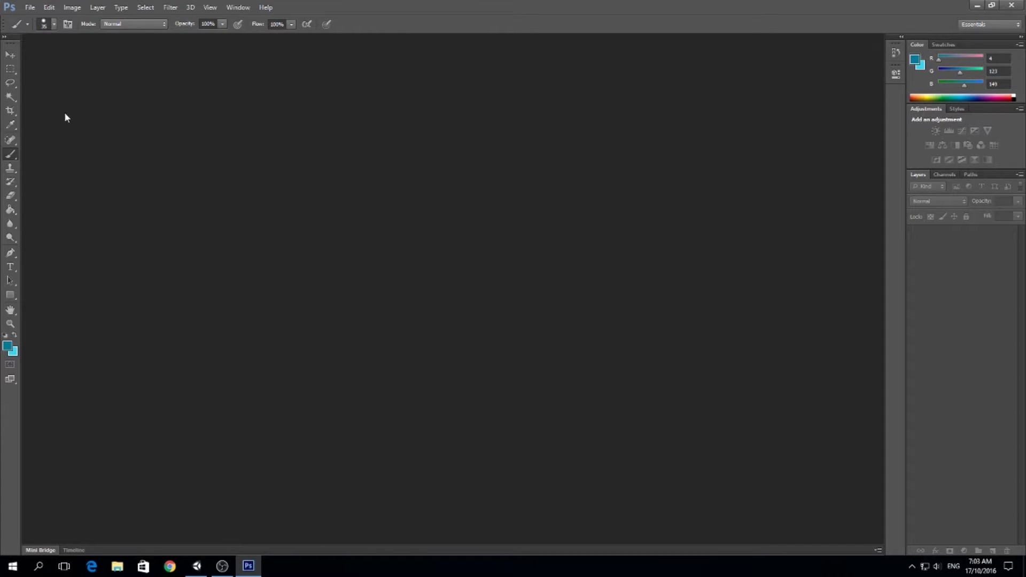
key("ctrl+n")
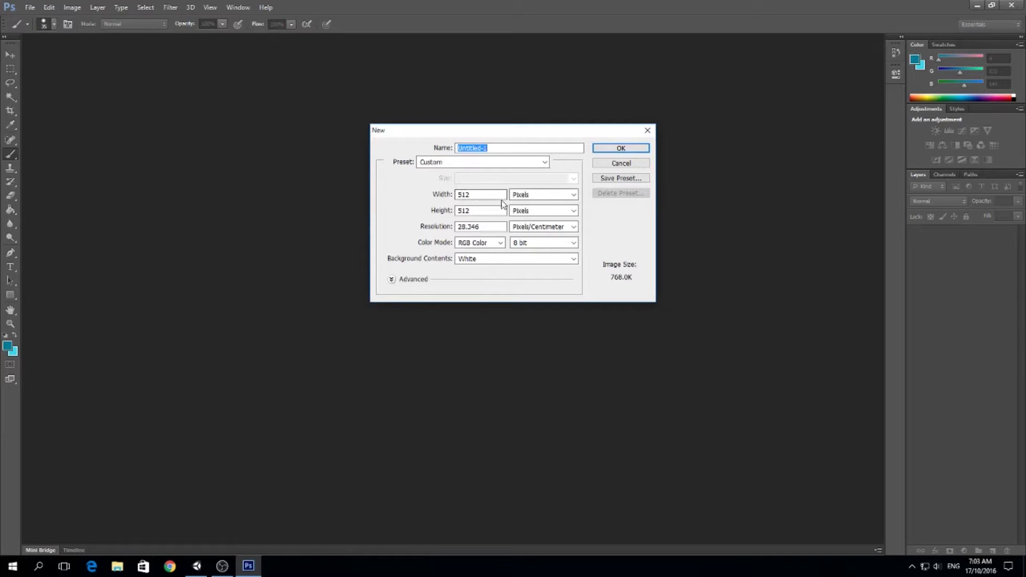
Step: Create the 512×512 document, add three empty layers, delete Background, and select Layer 1
left_click(621, 149)
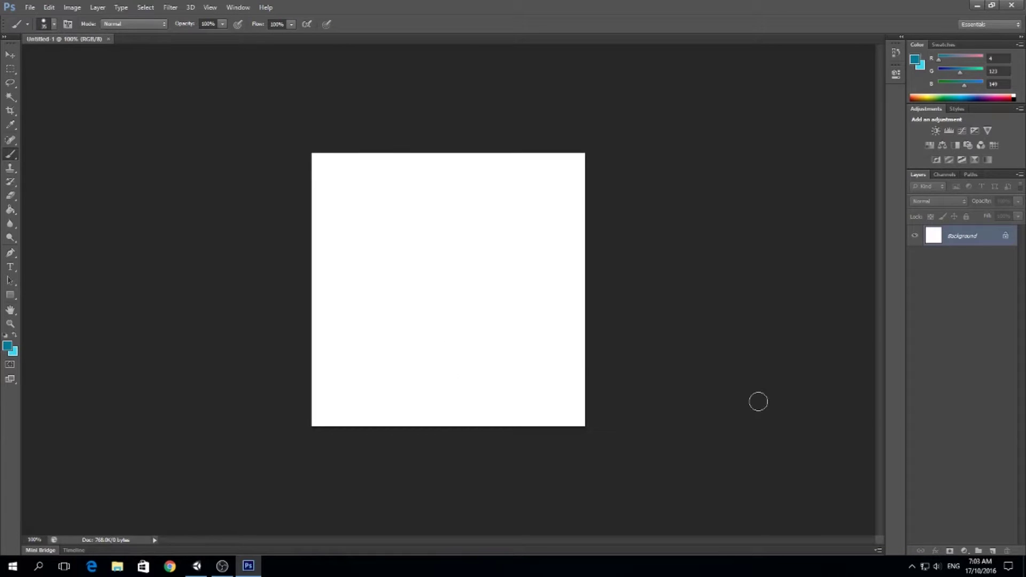
left_click_drag(963, 235, 994, 547)
left_click(994, 547)
left_click(994, 548)
left_click(994, 547)
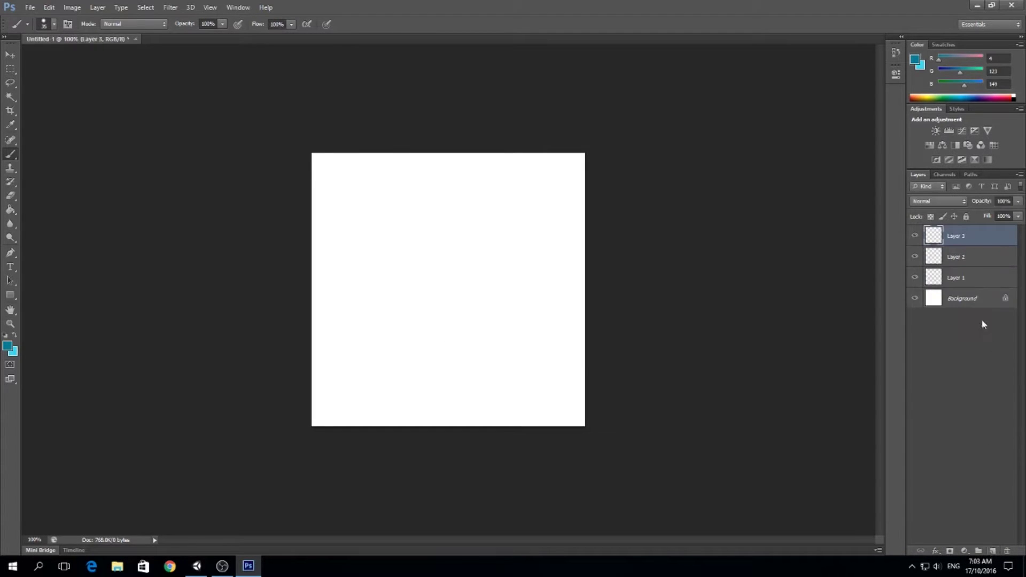
left_click_drag(982, 300, 1007, 551)
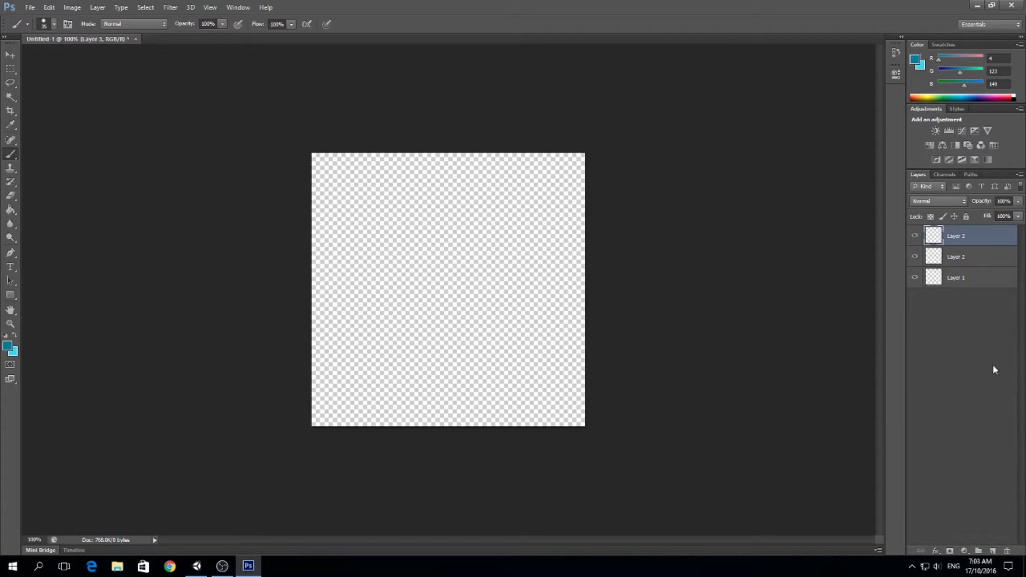
left_click(972, 284)
Step: Set the foreground colour to light blue 118,199,250 in the Color Picker
left_click(7, 347)
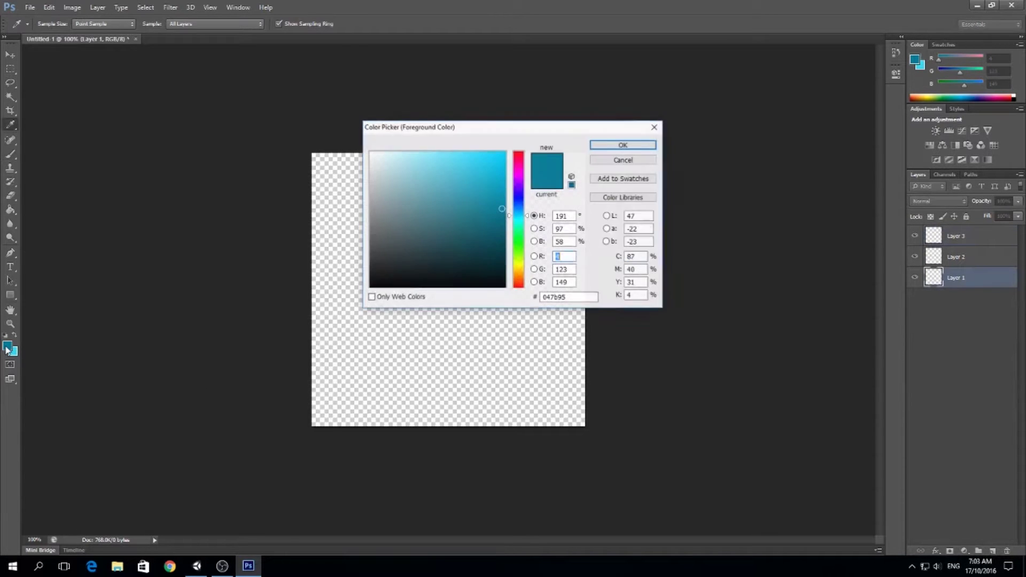
left_click(446, 172)
left_click_drag(446, 172, 439, 163)
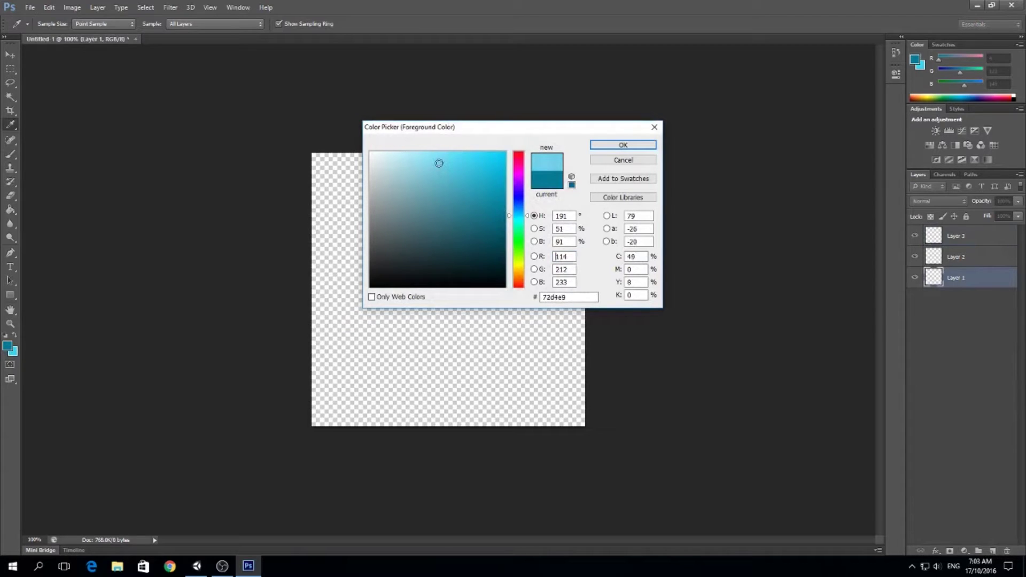
left_click(523, 211)
left_click_drag(523, 210, 522, 208)
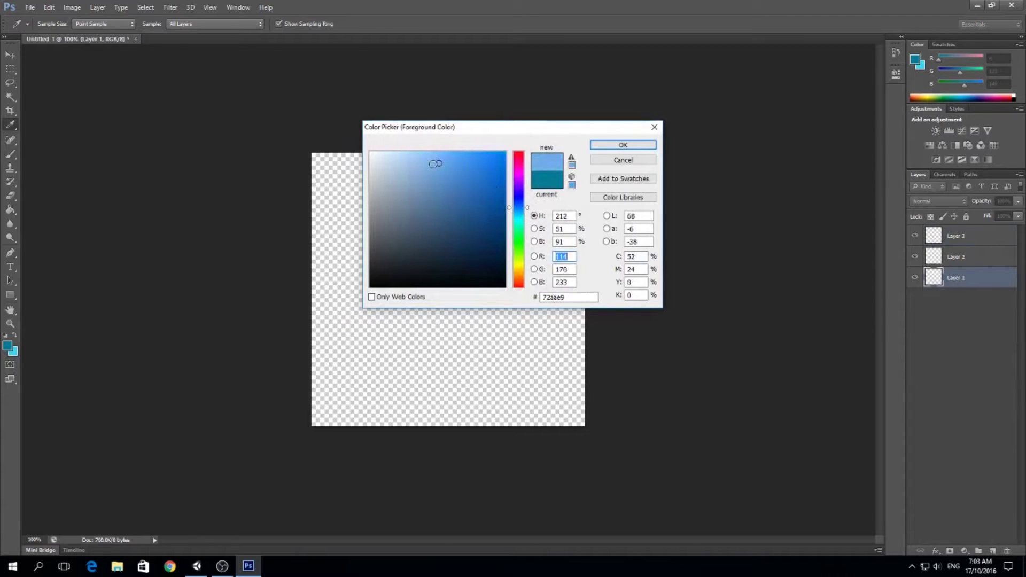
mouse_move(436, 164)
left_mouse_down()
mouse_move(412, 167)
mouse_move(415, 152)
left_mouse_up()
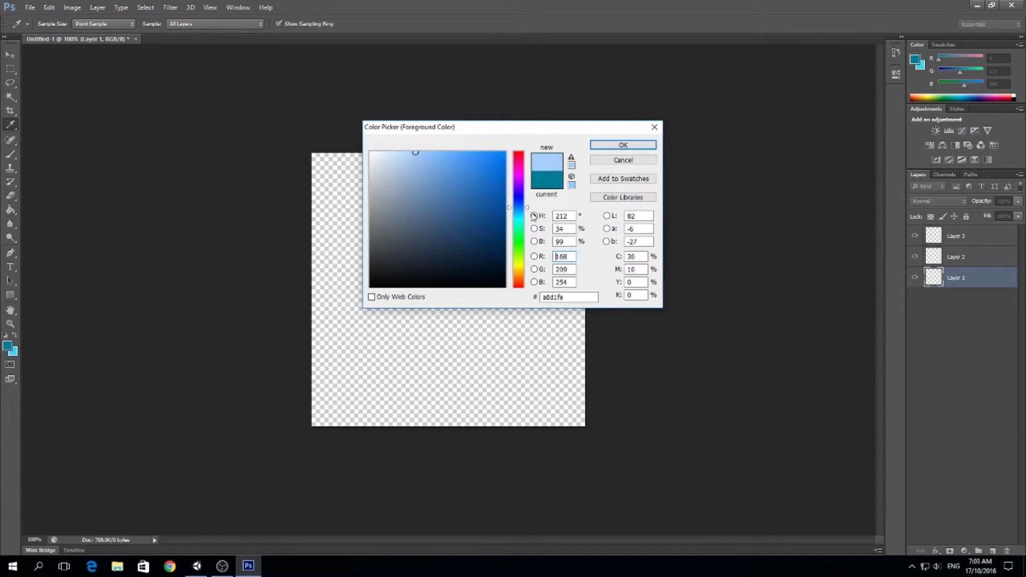
left_click(533, 216)
left_click(519, 204)
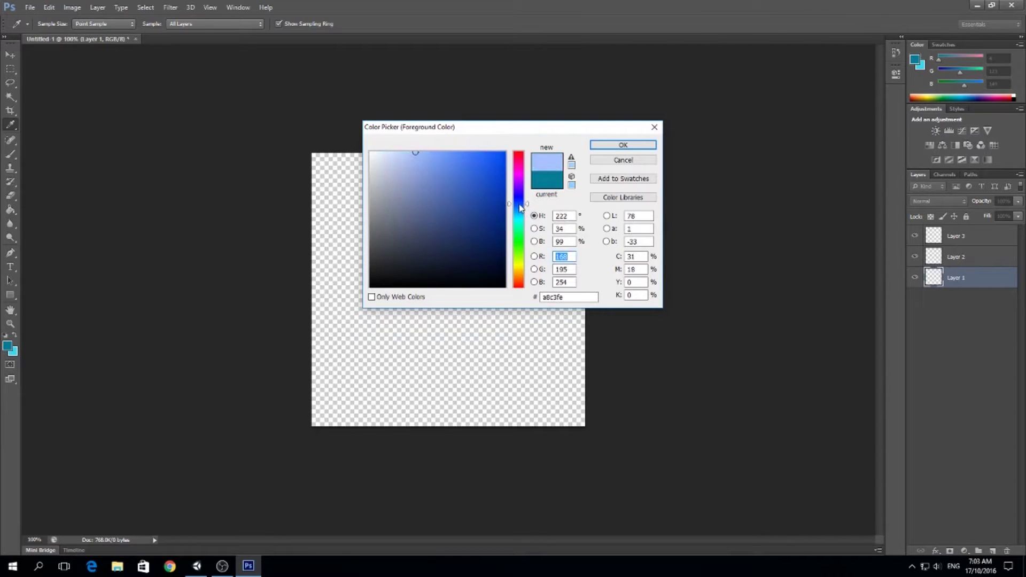
left_click_drag(519, 204, 522, 214)
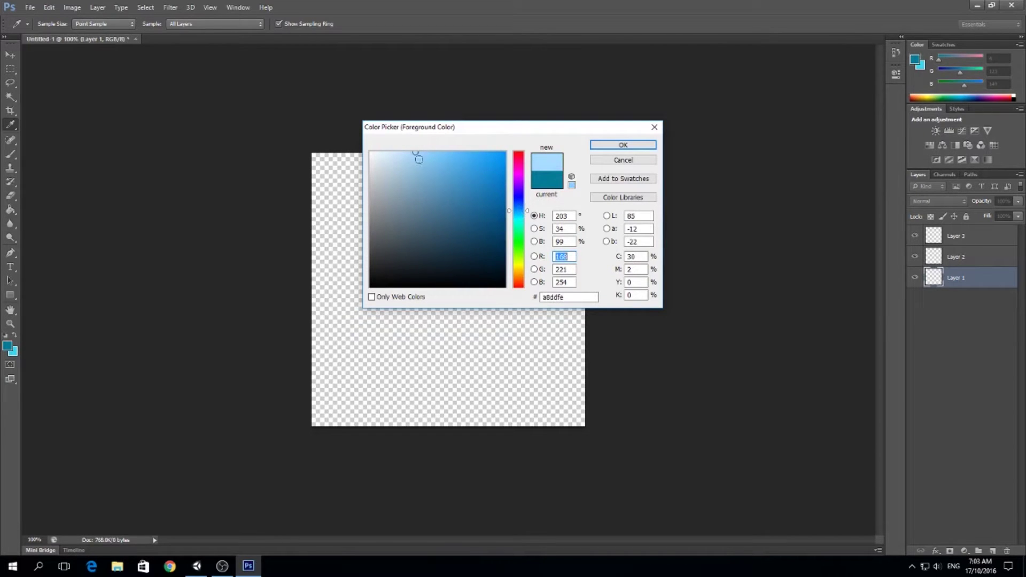
left_click(442, 155)
left_click(624, 145)
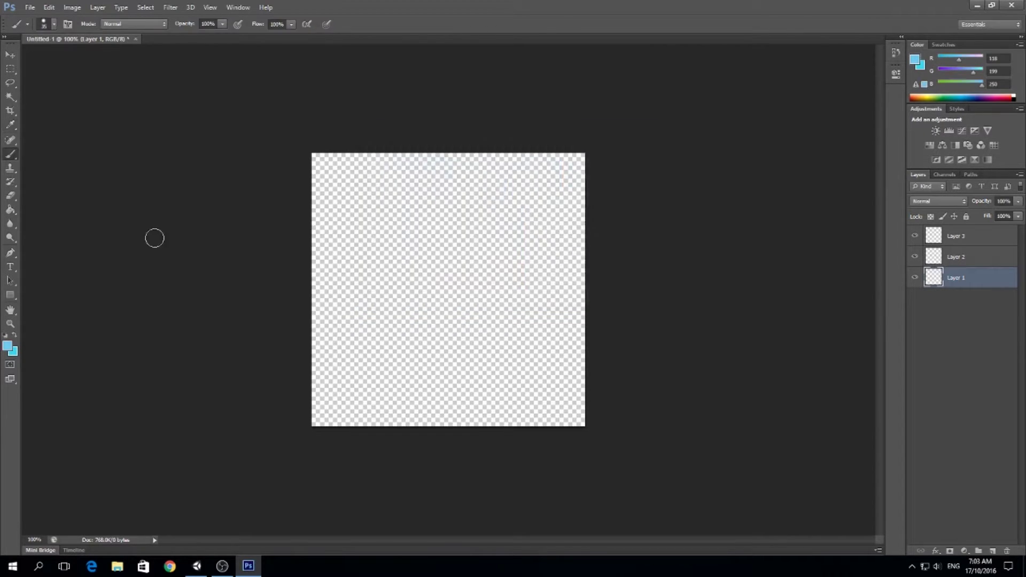
Step: Fill Layer 1 with the light blue using the Paint Bucket
left_click(11, 210)
left_click(481, 279)
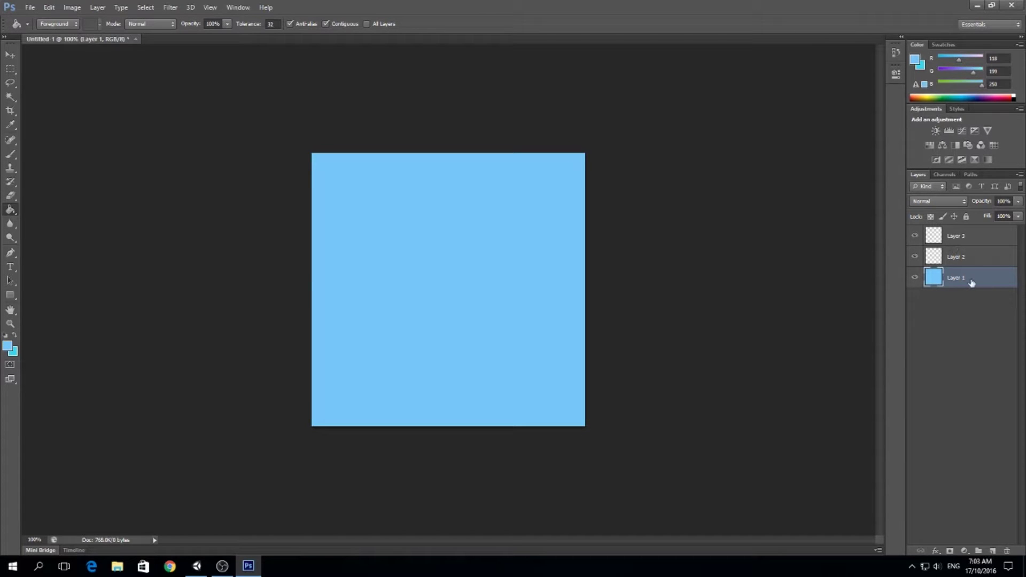
left_click(969, 247)
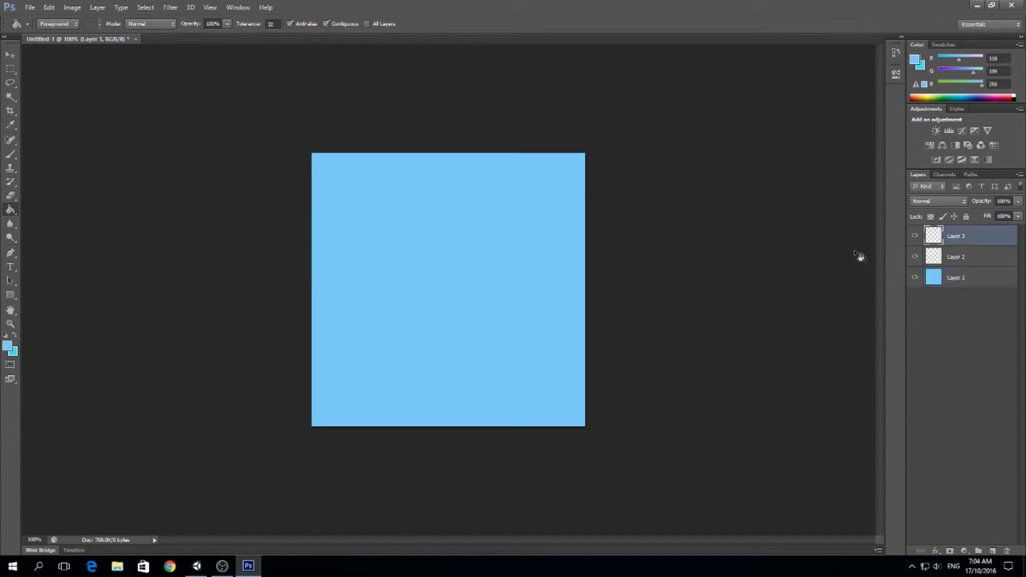
Step: Set the background colour to white, swap it to the foreground, and select the Brush
left_click(13, 357)
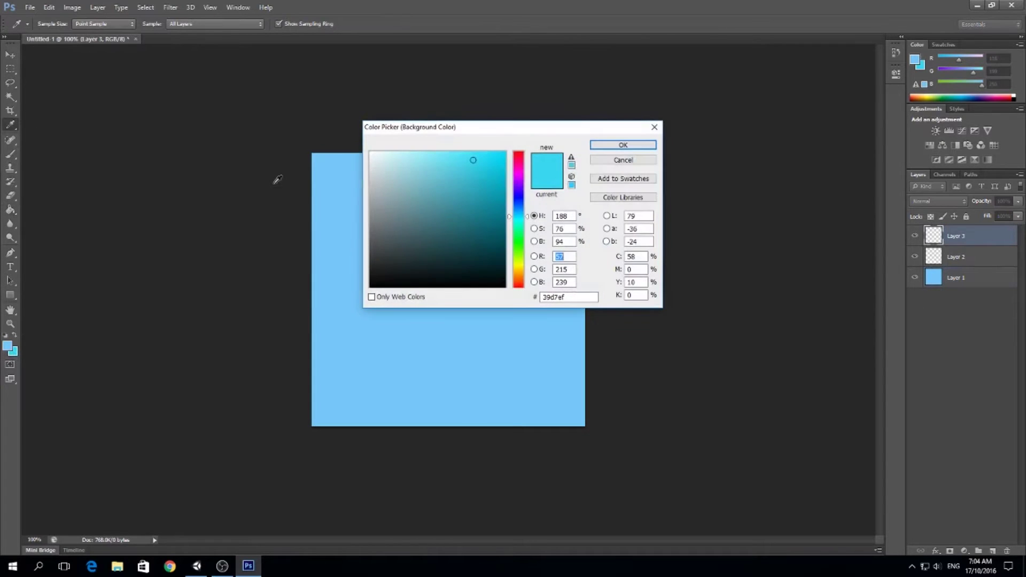
left_click(375, 155)
key("Return")
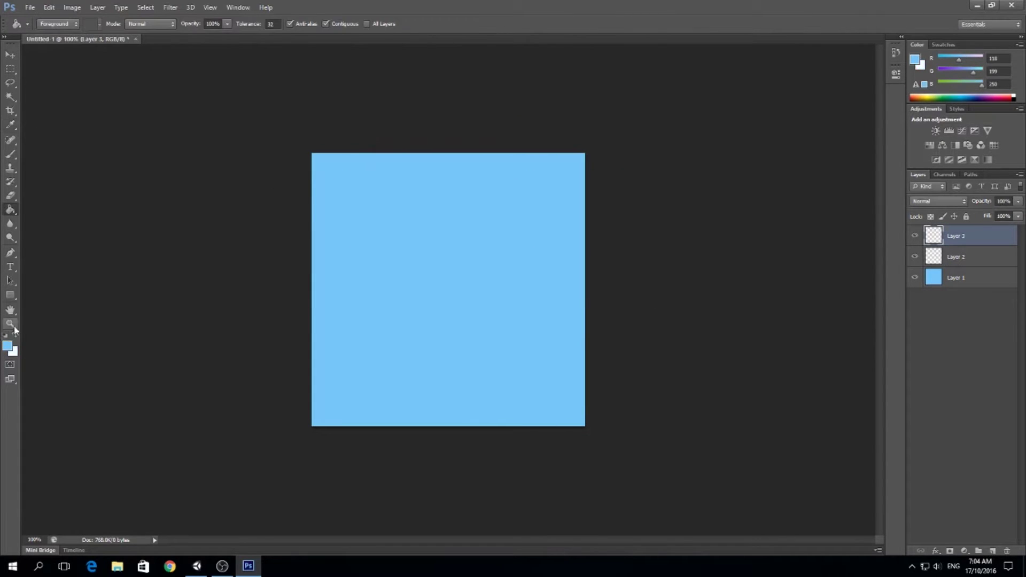
left_click(14, 336)
left_click(11, 155)
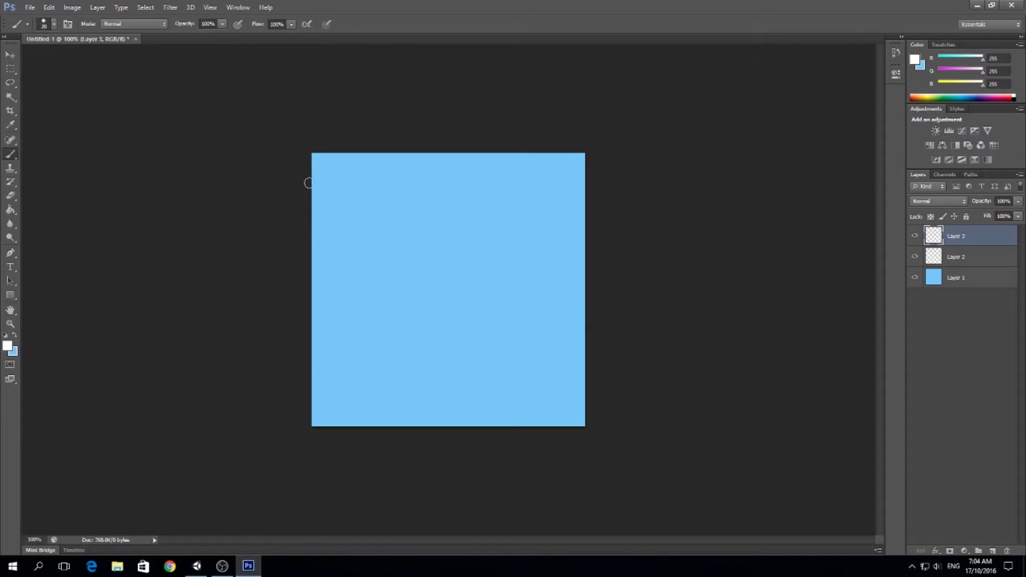
Step: Paint wavy white foam lines across Layer 3, adding a thinner line at brush size 10
mouse_move(309, 183)
left_mouse_down()
mouse_move(336, 182)
mouse_move(348, 205)
mouse_move(381, 220)
mouse_move(384, 270)
mouse_move(383, 299)
mouse_move(348, 305)
mouse_move(331, 293)
mouse_move(302, 303)
left_mouse_up()
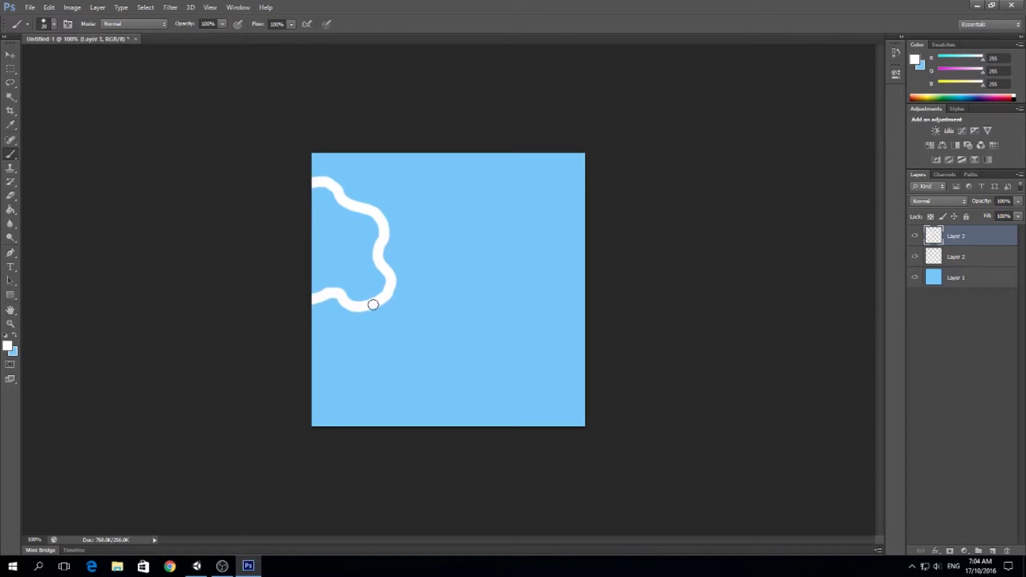
mouse_move(373, 304)
left_mouse_down()
mouse_move(385, 337)
mouse_move(413, 368)
mouse_move(408, 394)
mouse_move(425, 426)
left_mouse_up()
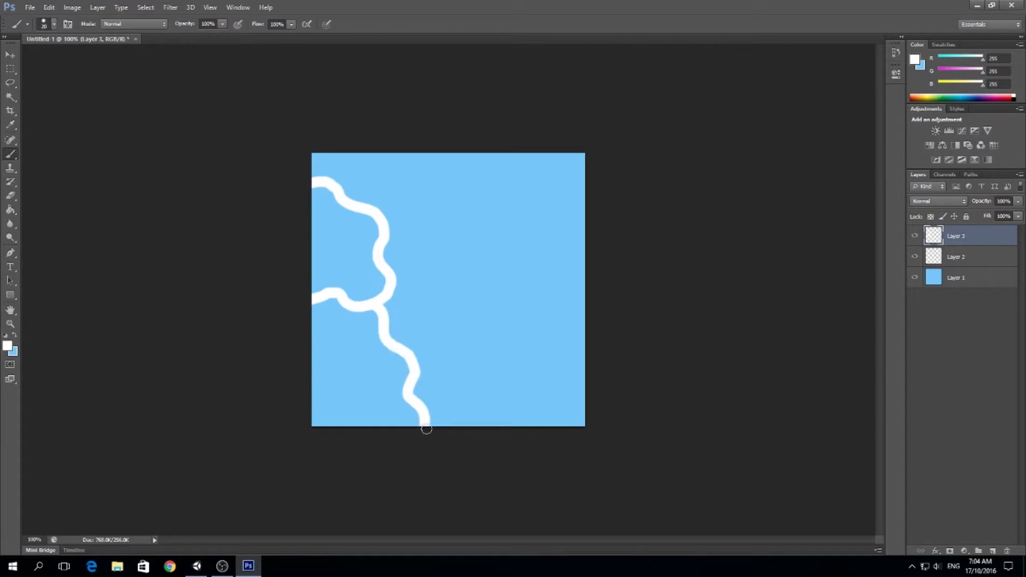
mouse_move(415, 355)
left_mouse_down()
mouse_move(510, 298)
mouse_move(547, 289)
mouse_move(590, 294)
left_mouse_up()
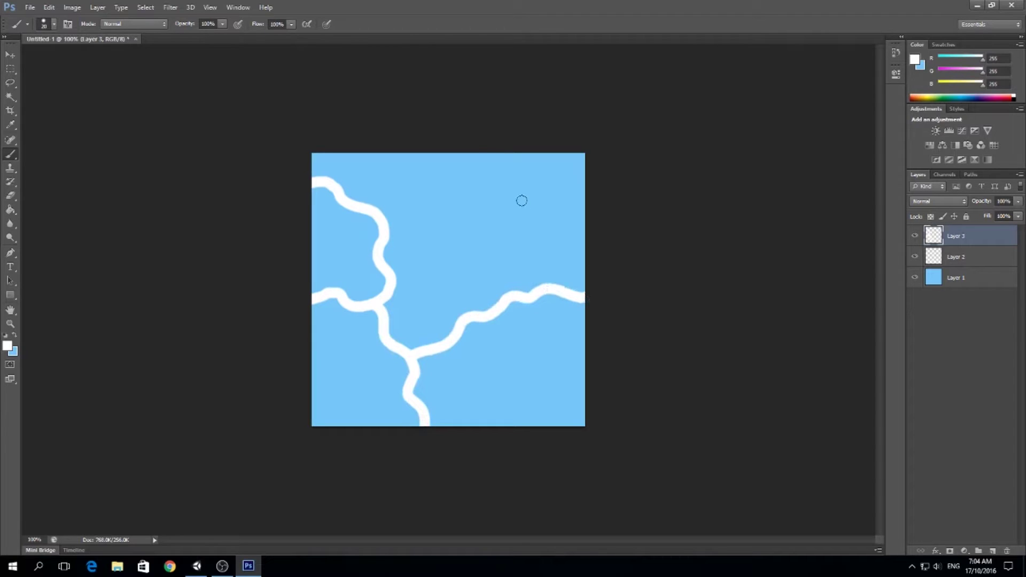
left_click_drag(474, 156, 521, 293)
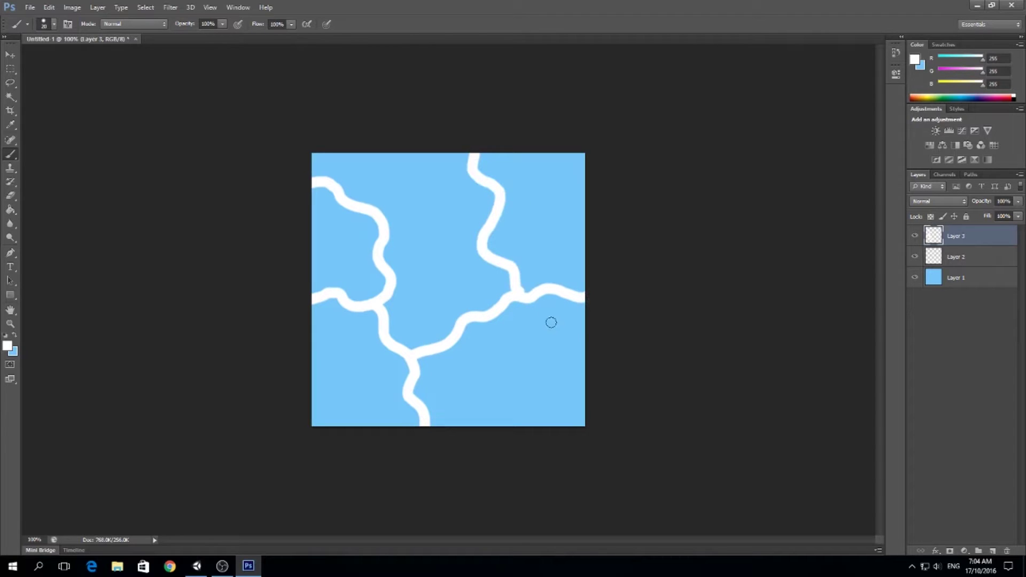
key("bracketleft")
mouse_move(389, 336)
left_mouse_down()
mouse_move(428, 345)
mouse_move(486, 322)
left_mouse_up()
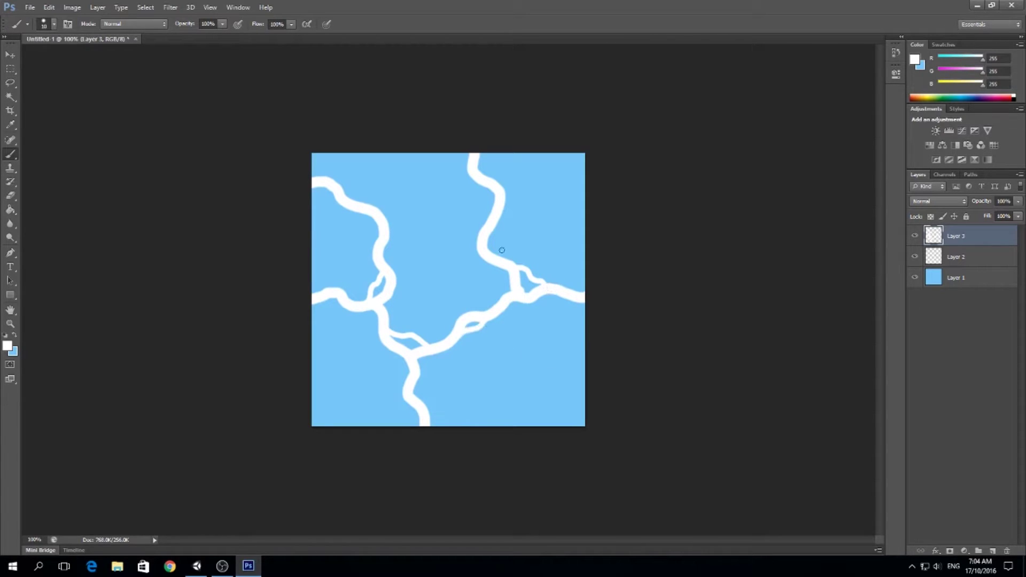
left_click(968, 263)
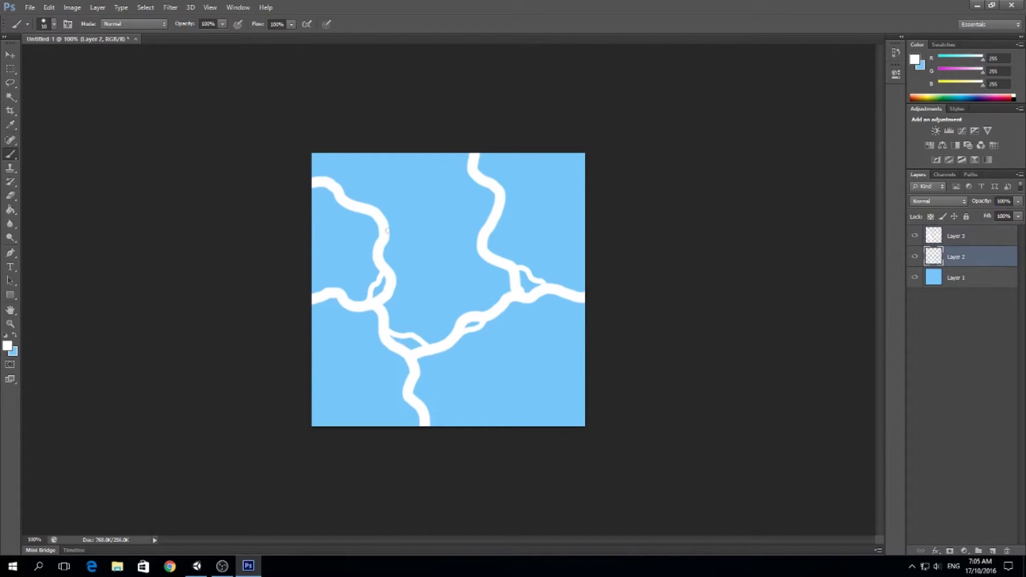
Step: Pick a dark blue background colour and try streaks, undoing the stray strokes
left_click(16, 354)
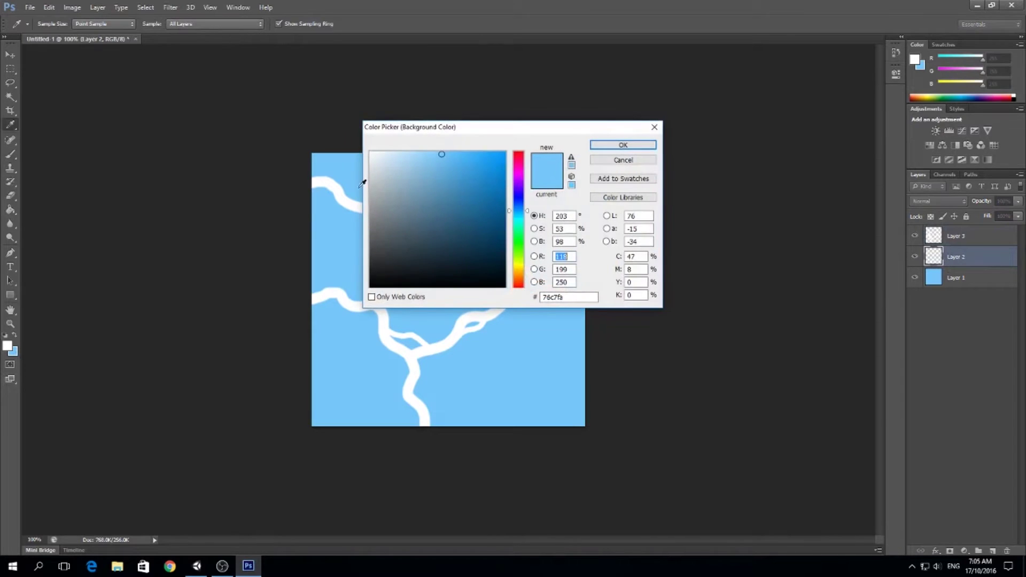
left_click(482, 235)
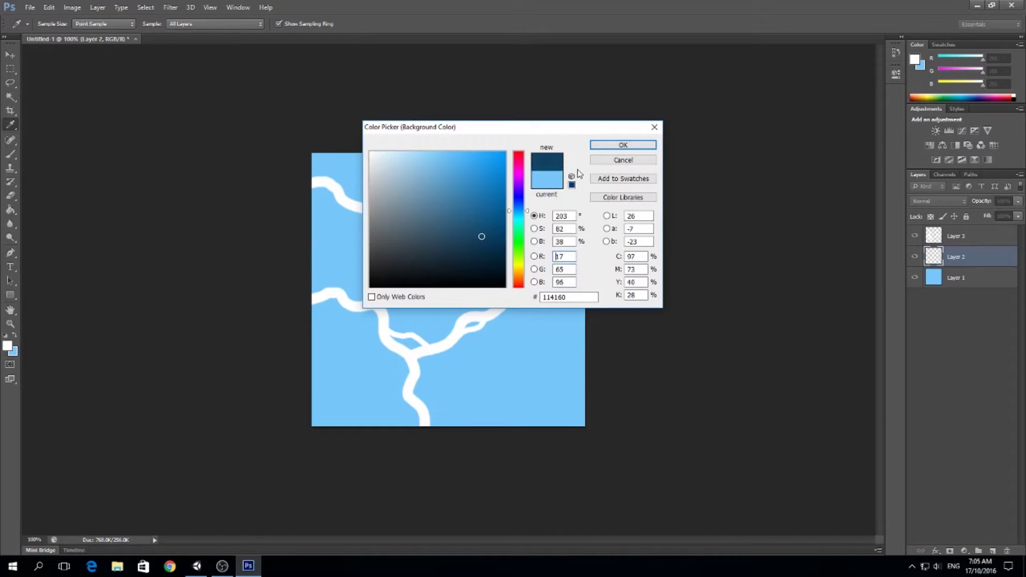
left_click(620, 145)
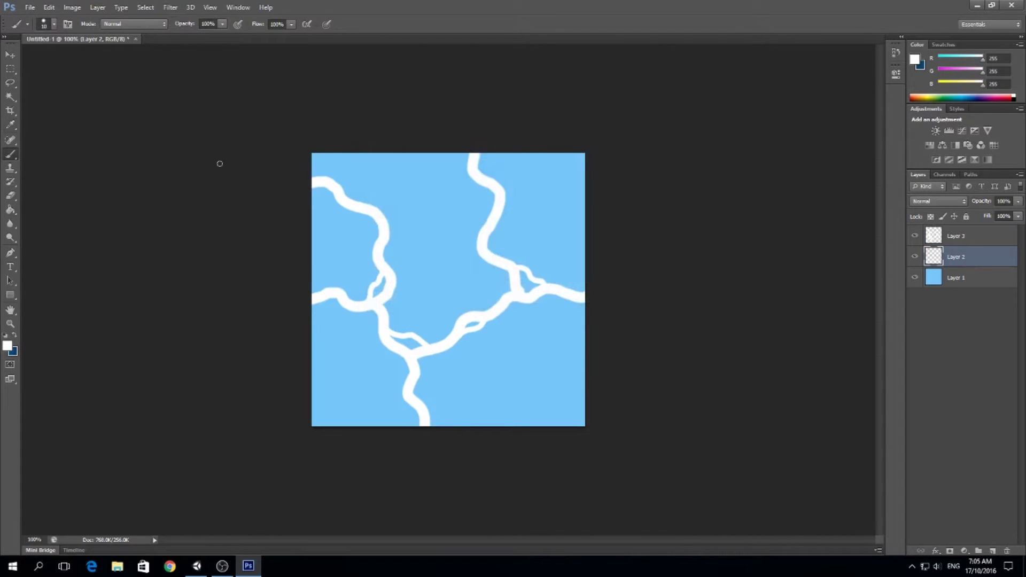
key("bracketright")
key("bracketright")
left_click_drag(306, 212, 364, 211)
key("ctrl+z")
left_click(17, 338)
mouse_move(314, 233)
left_mouse_down()
mouse_move(371, 218)
mouse_move(408, 227)
mouse_move(497, 202)
left_mouse_up()
key("ctrl+z")
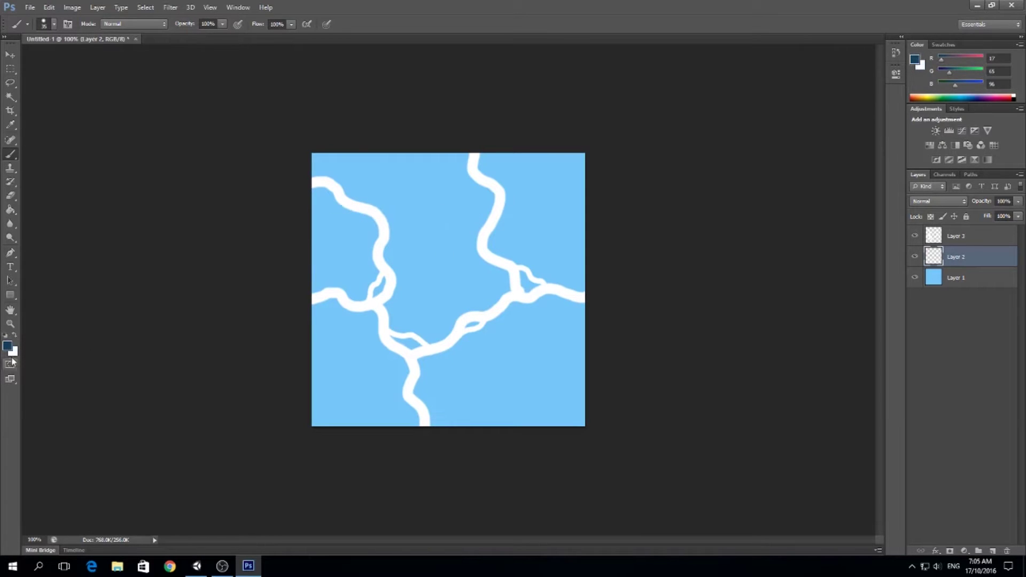
Step: Sample the canvas blue and darken it to 5087aa in the Color Picker
left_click(8, 346)
key("Return")
left_click(7, 346)
left_click(345, 234)
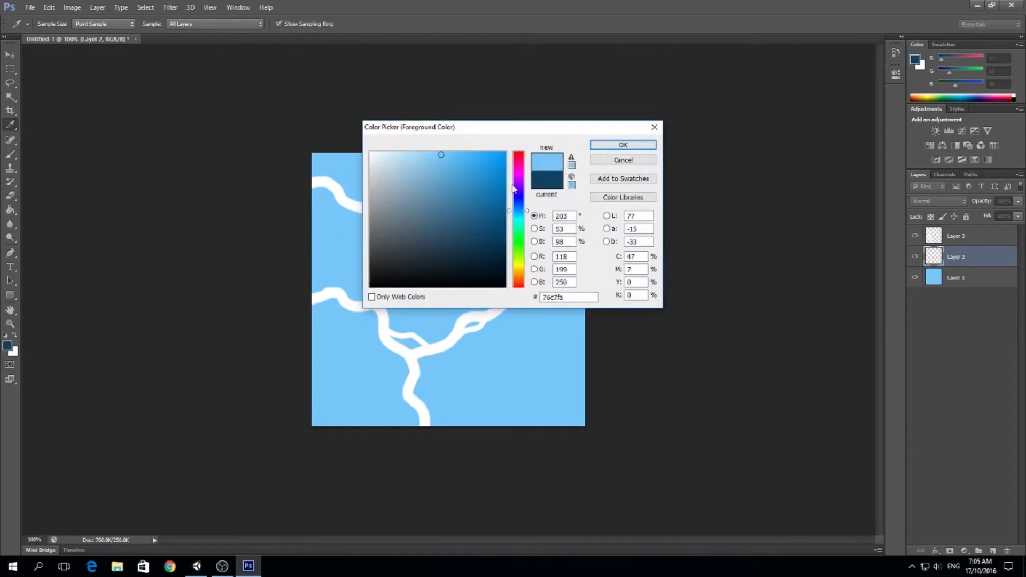
left_click(534, 229)
left_click(535, 241)
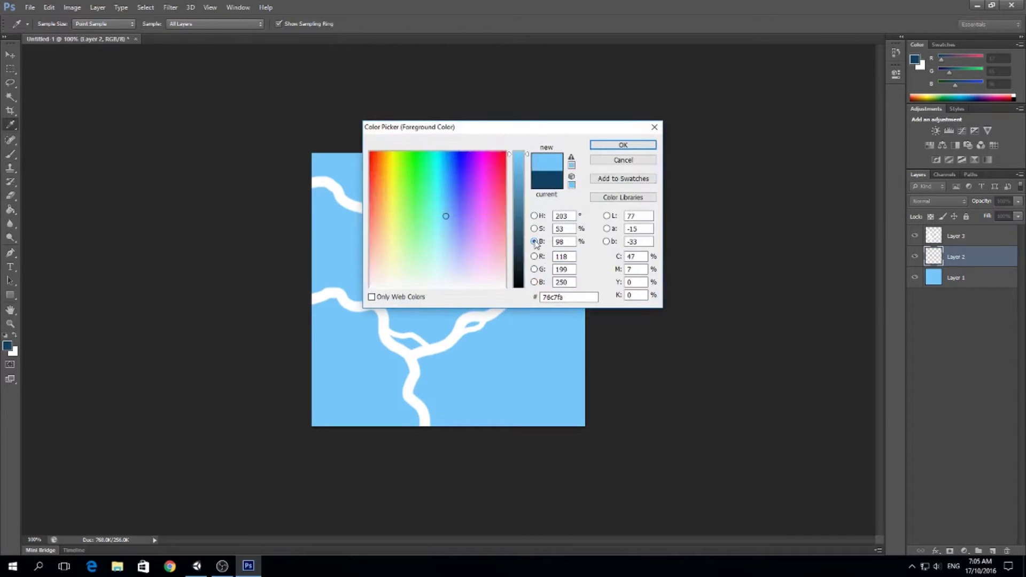
left_click_drag(523, 184, 523, 197)
left_click(614, 144)
Step: Paint three wavy dark-blue streaks across Layer 2 with the Brush
key("b")
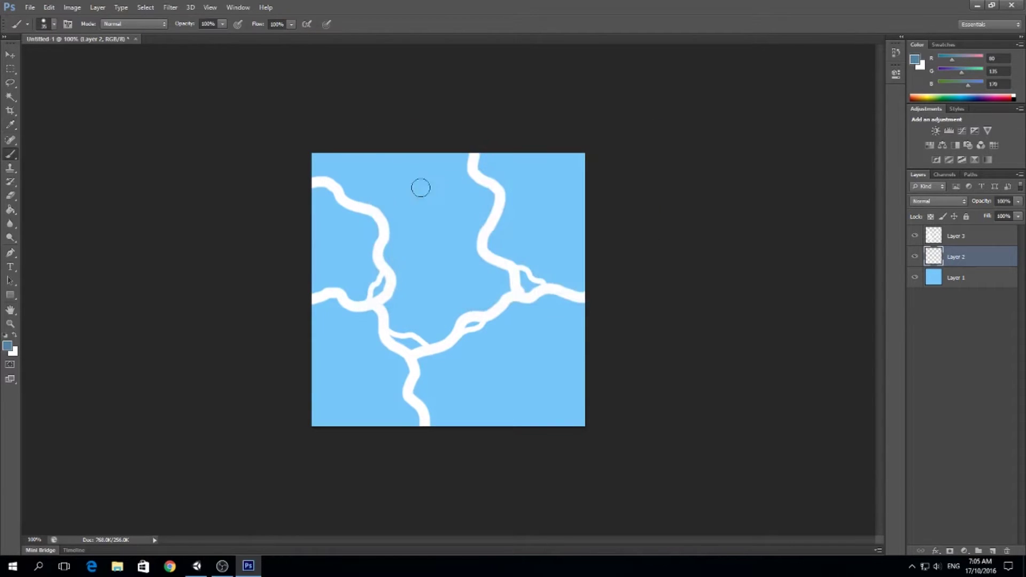
left_click_drag(318, 190, 534, 145)
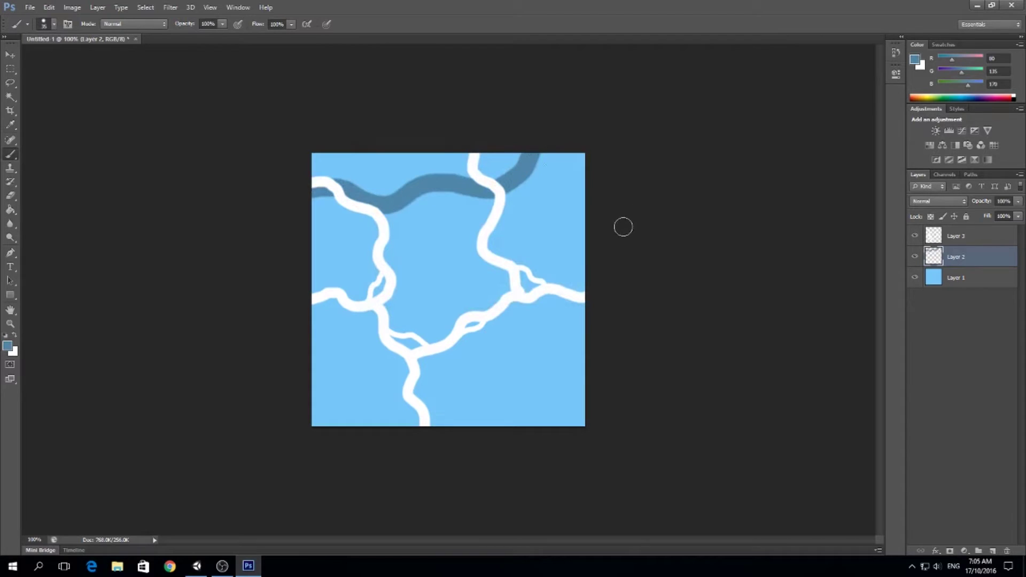
mouse_move(614, 230)
left_mouse_down()
mouse_move(494, 407)
mouse_move(457, 436)
left_mouse_up()
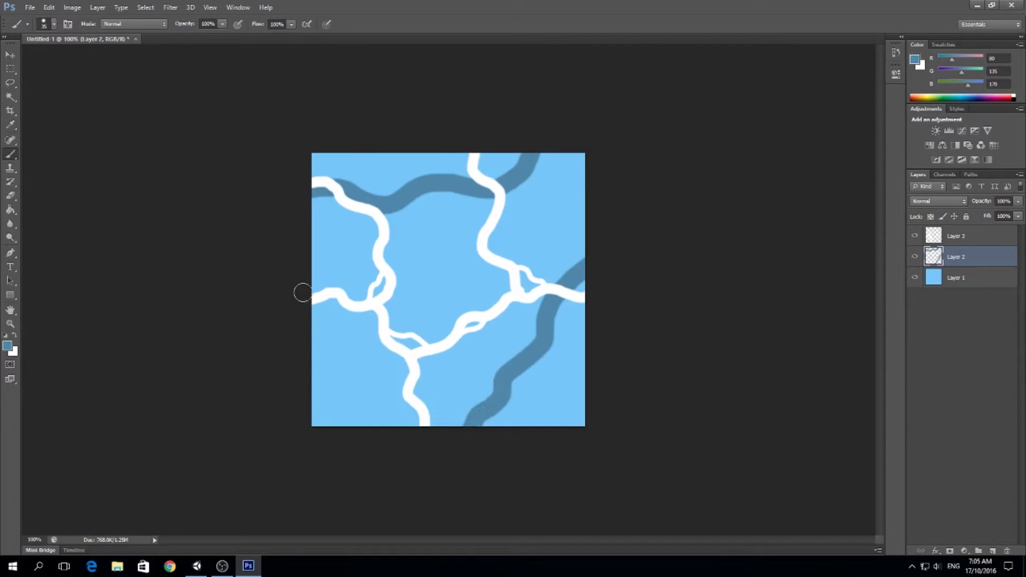
mouse_move(297, 275)
left_mouse_down()
mouse_move(327, 297)
mouse_move(366, 359)
mouse_move(386, 427)
mouse_move(424, 457)
left_mouse_up()
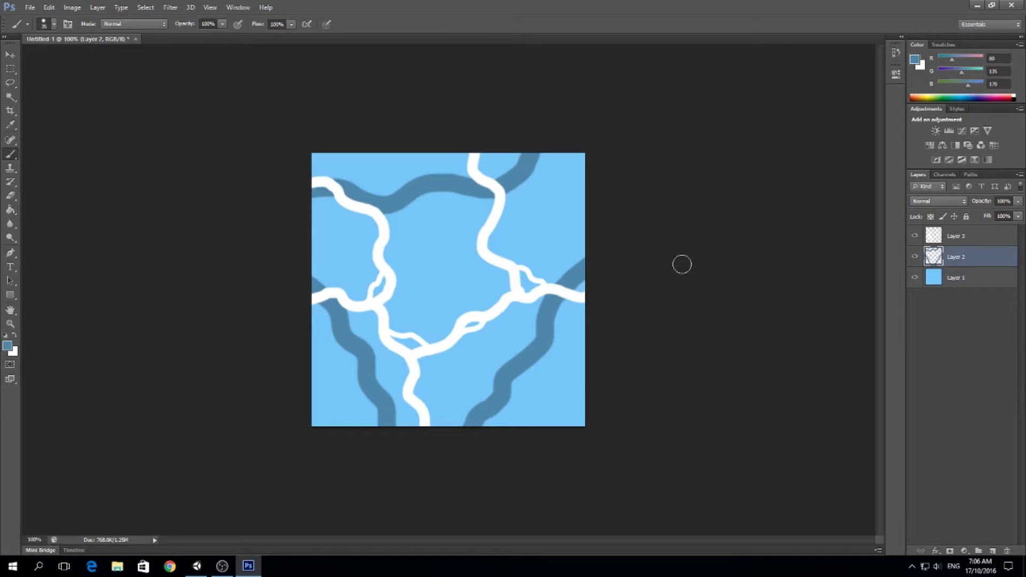
left_click(961, 238)
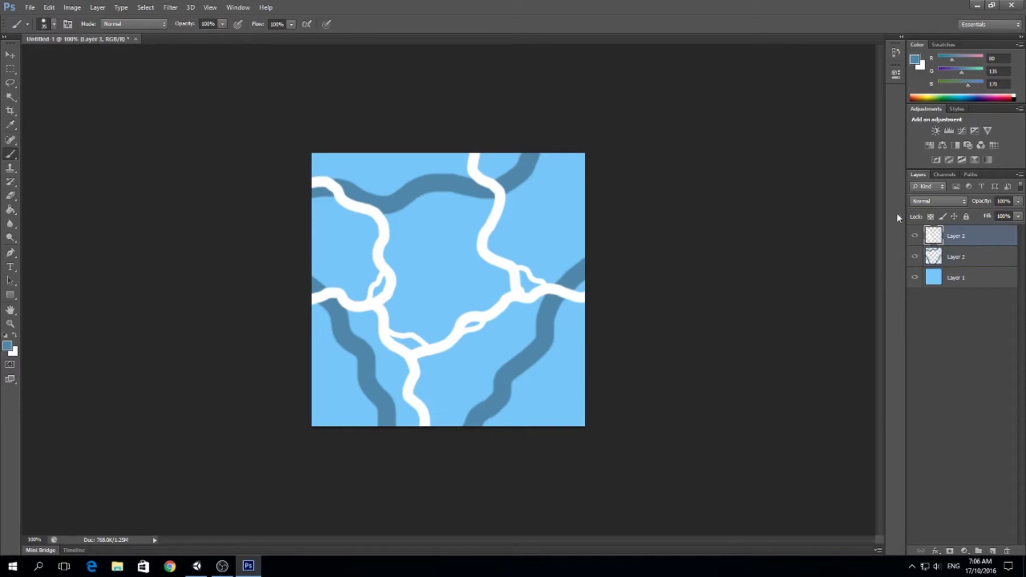
Step: Offset Layer 3 by 256 px horizontally and vertically with Wrap Around
left_click(170, 8)
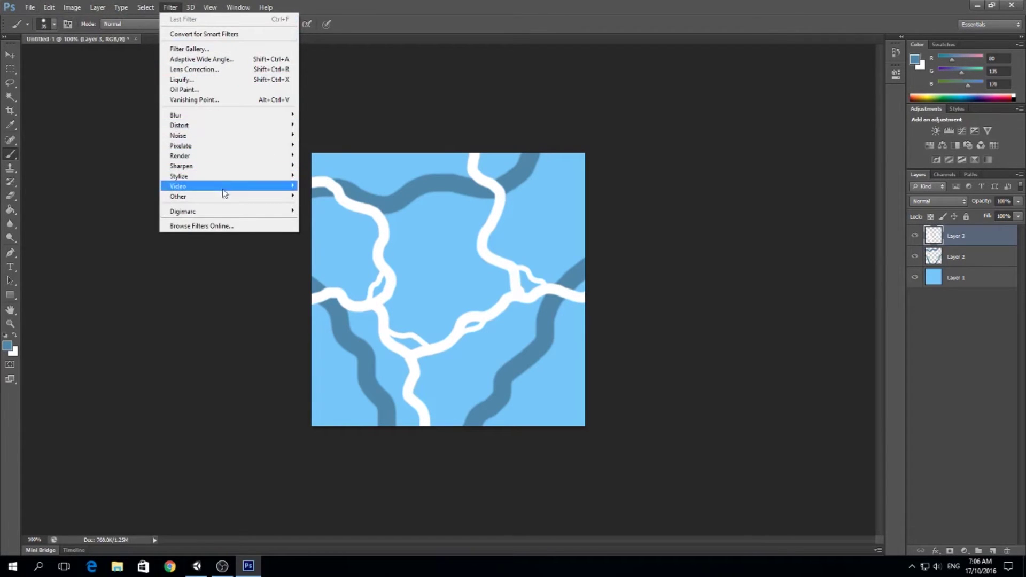
mouse_move(233, 197)
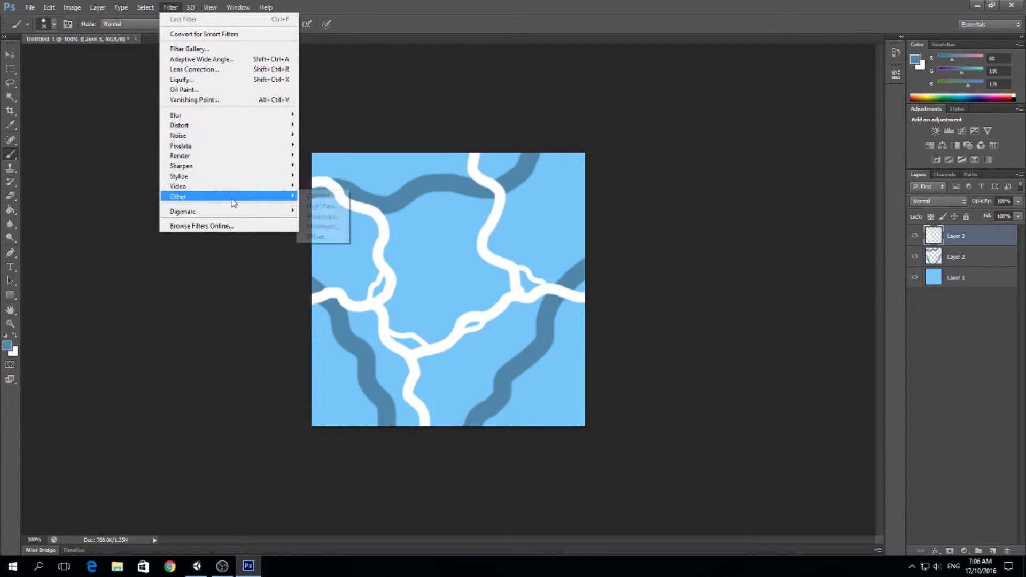
left_click(326, 238)
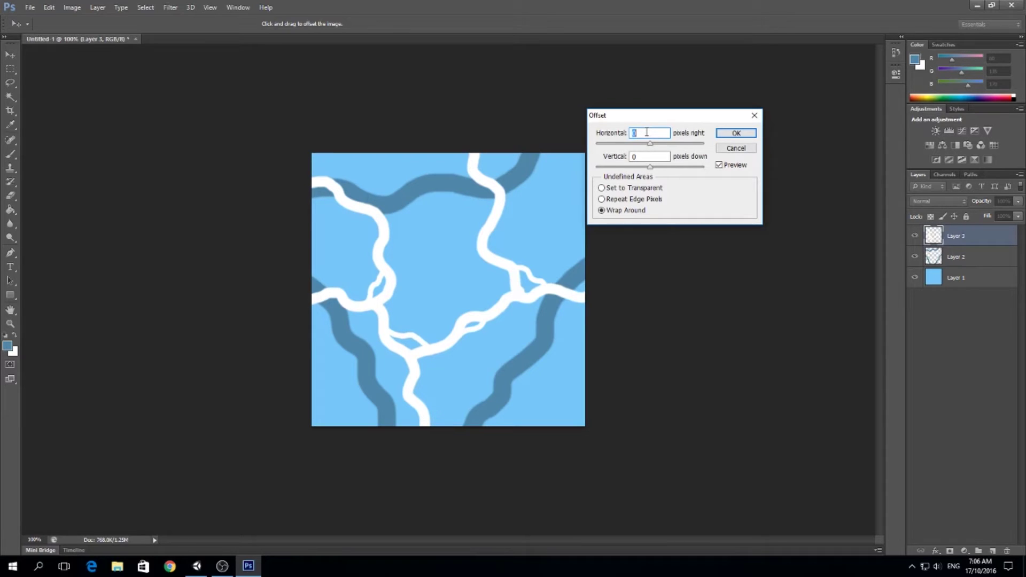
type("23")
key("BackSpace")
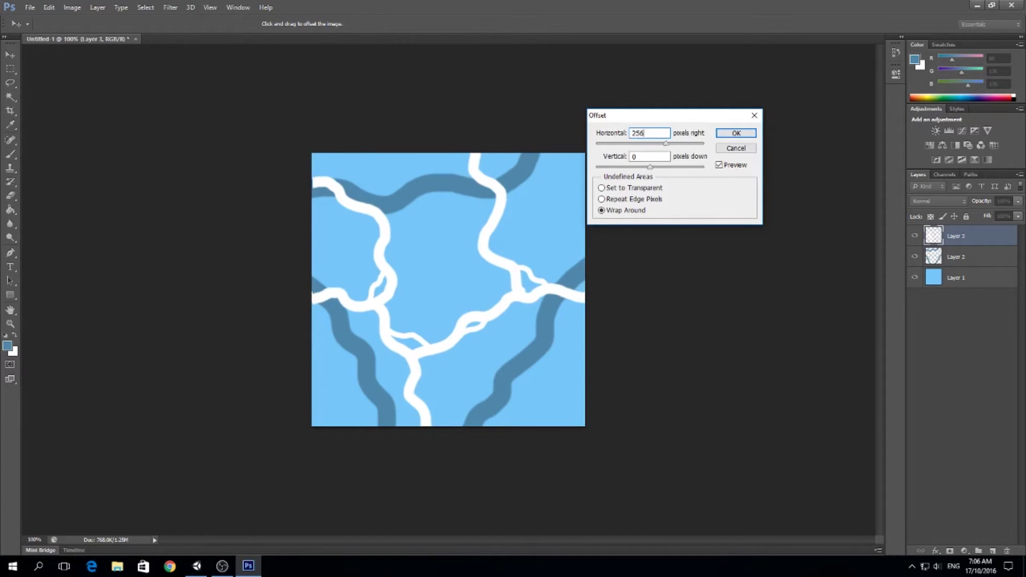
key("Tab")
type("256")
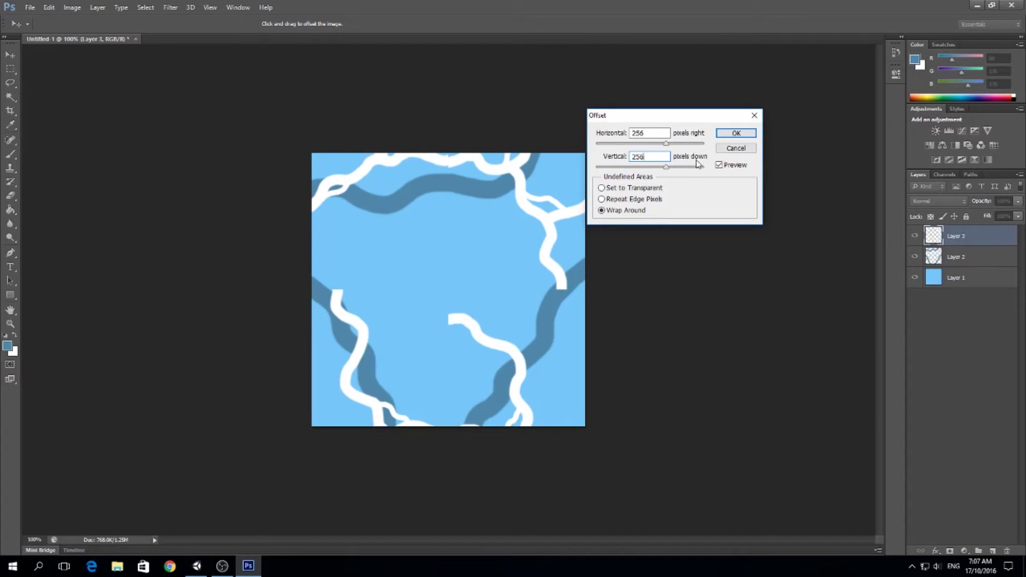
left_click(735, 135)
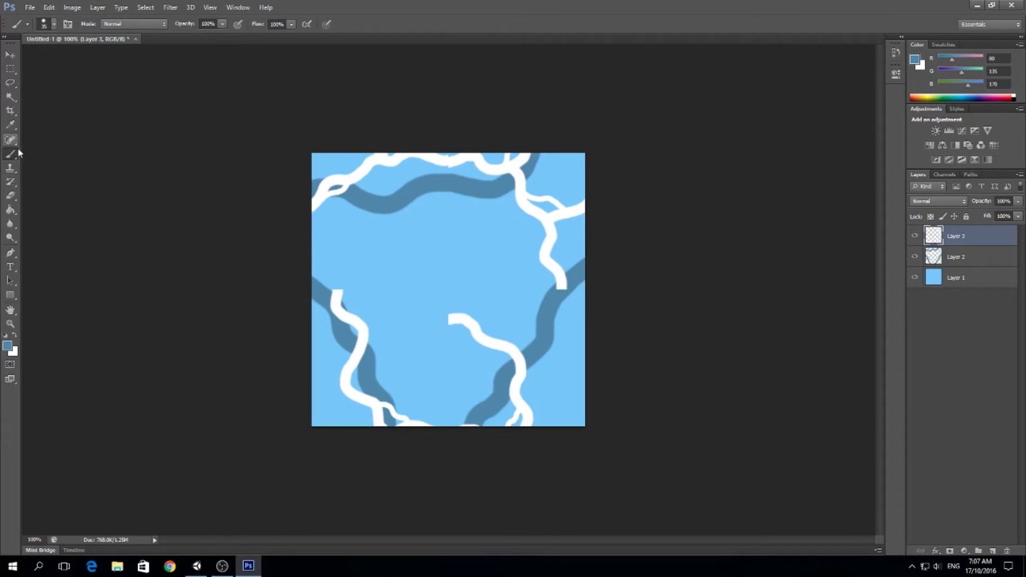
Step: Paint white foam links joining the broken lines and touch up the top seam
left_click(15, 335)
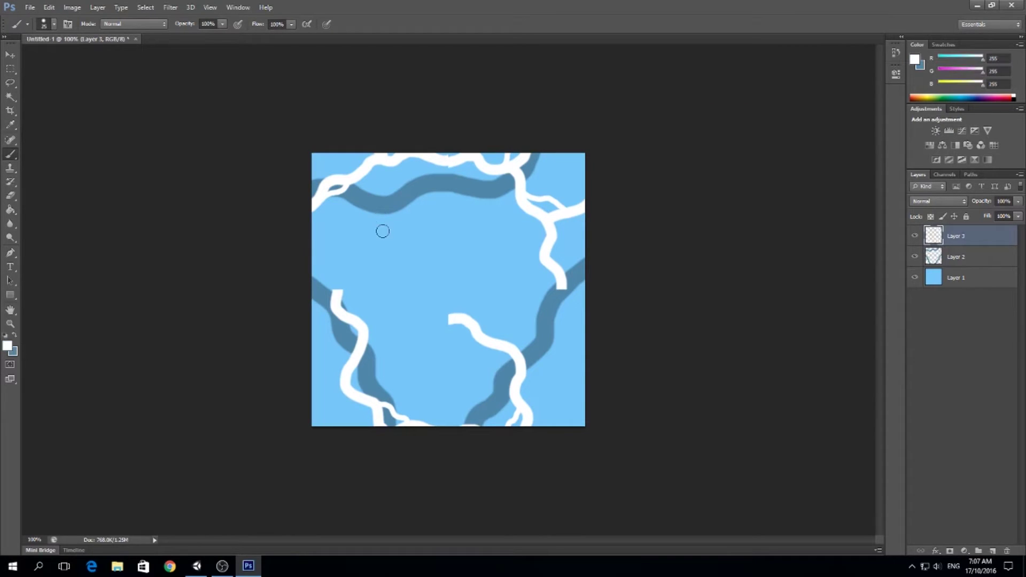
mouse_move(336, 292)
left_mouse_down()
mouse_move(359, 189)
mouse_move(352, 183)
left_mouse_up()
left_click_drag(447, 321, 369, 328)
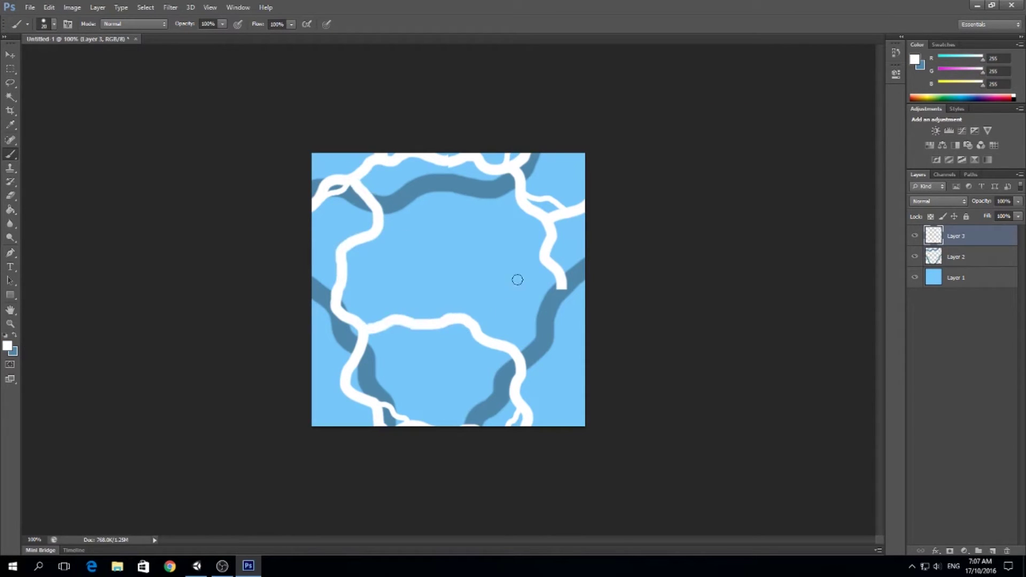
left_click_drag(561, 288, 522, 352)
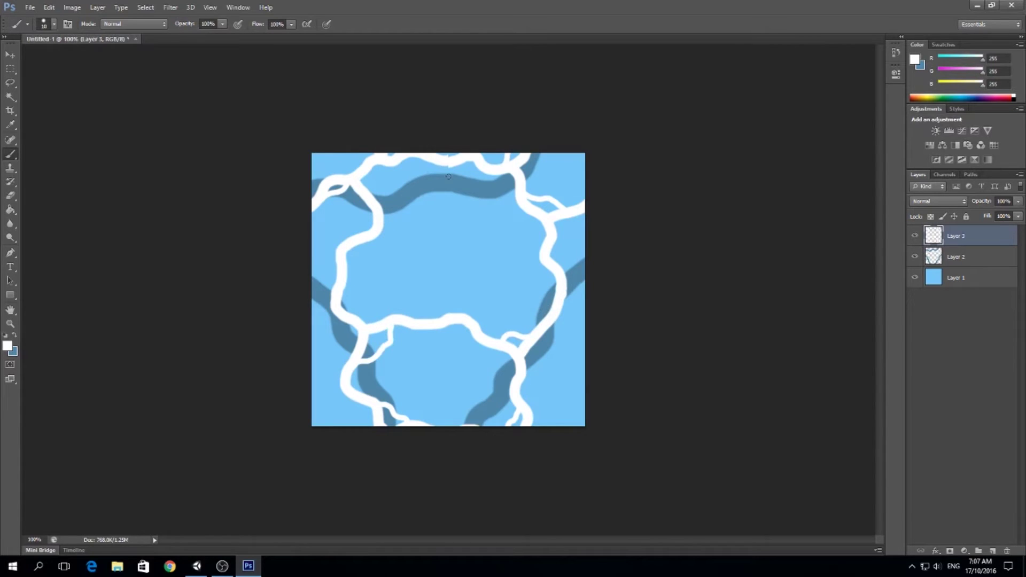
left_click_drag(449, 160, 527, 305)
key("e")
left_click_drag(471, 262, 504, 252)
scroll(527, 394, "down", 4)
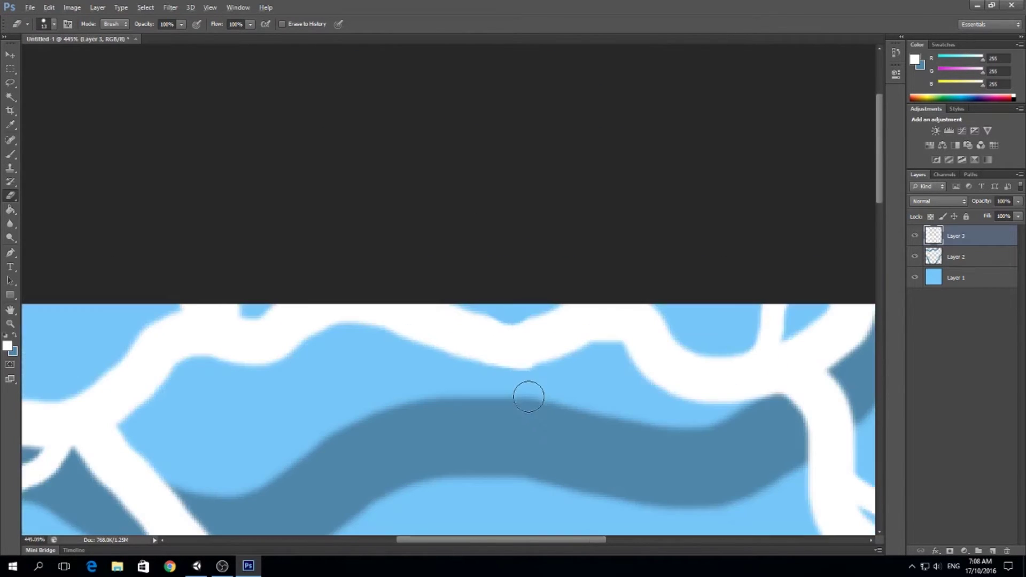
scroll(528, 395, "down", 4)
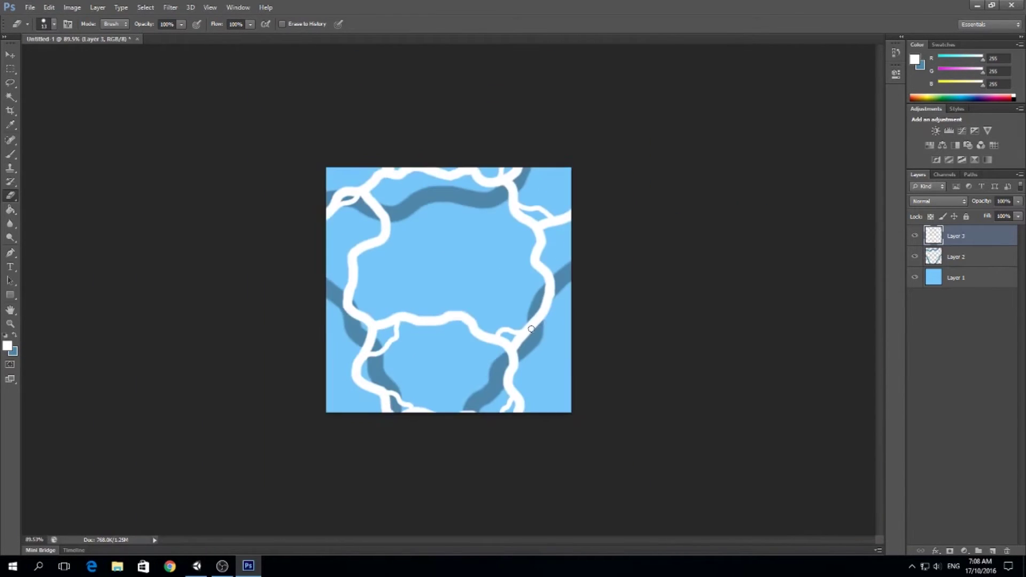
key("alt")
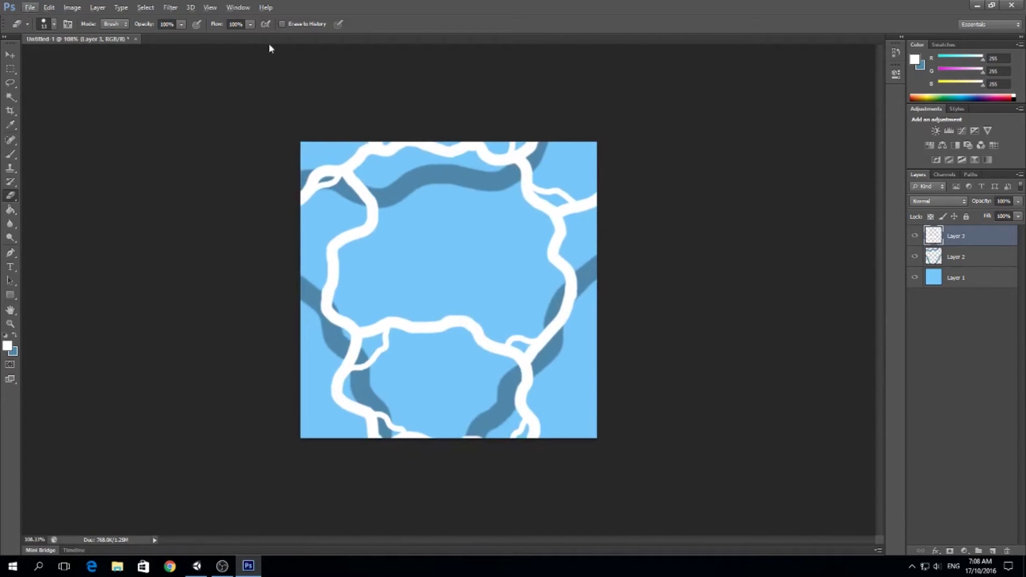
Step: Reapply Offset to Layer 3, offset Layer 2 the same way, then hide Layer 3
left_click(171, 7)
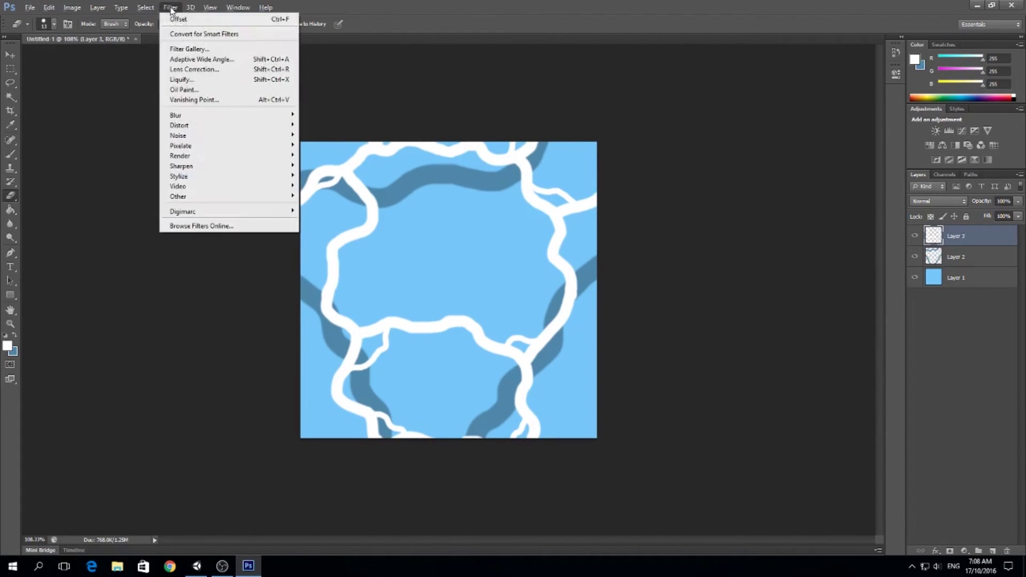
left_click(194, 24)
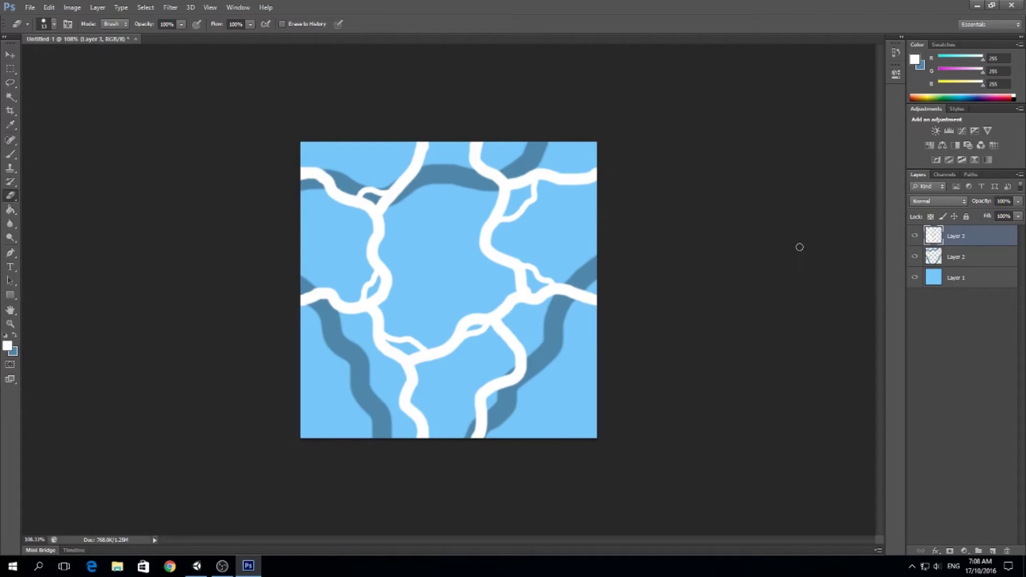
left_click(990, 260)
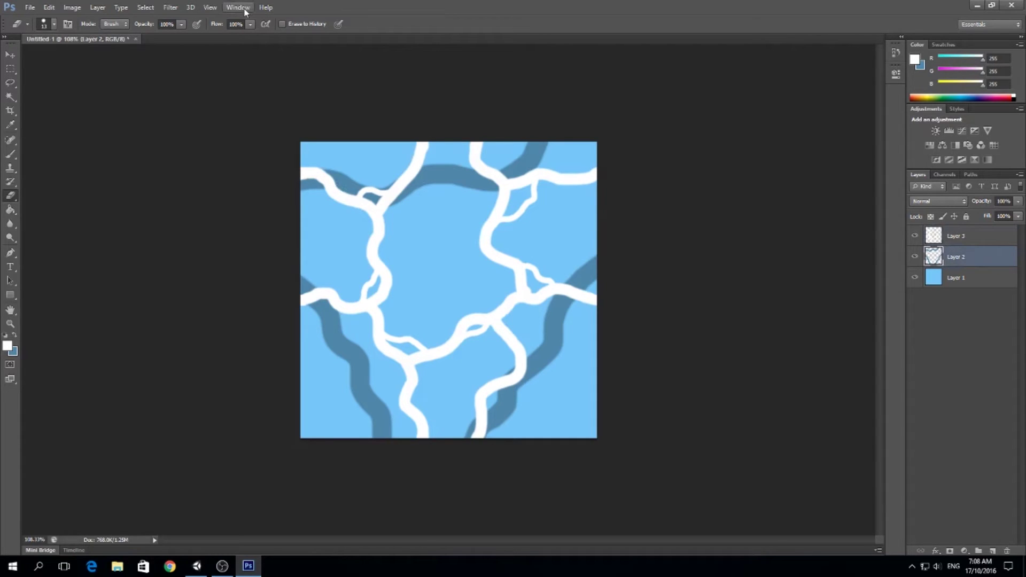
left_click(170, 7)
left_click(188, 21)
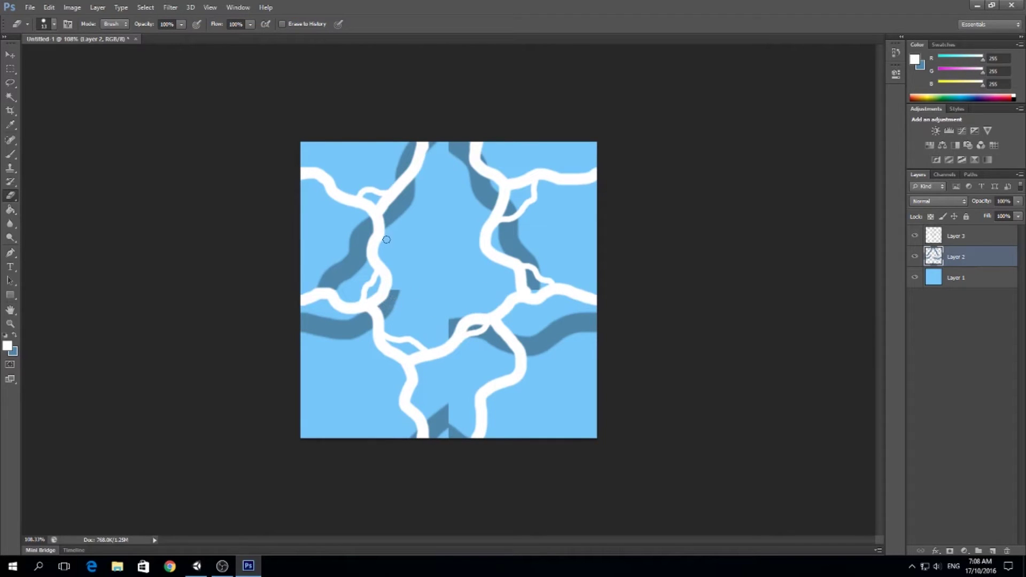
left_click(915, 237)
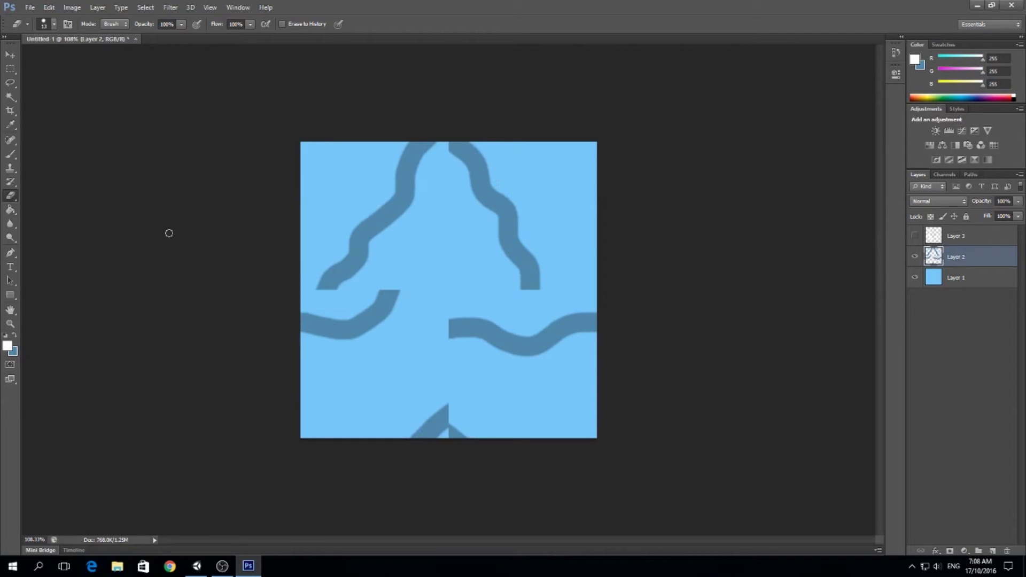
Step: Brush dark blue to join the broken streaks on the left, bottom and top
key("b")
key("x")
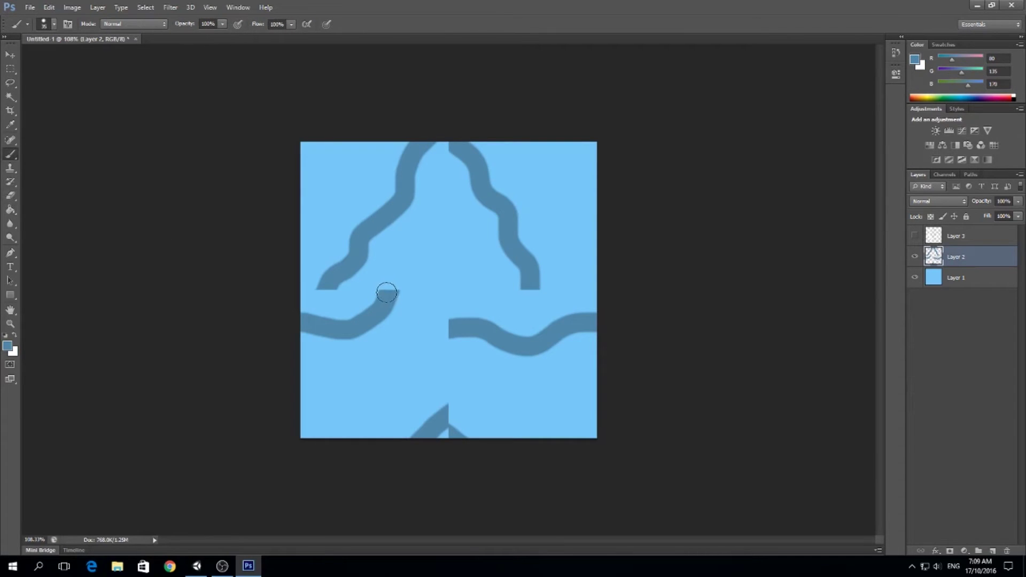
left_click(389, 292)
left_click_drag(390, 291, 381, 228)
left_click_drag(325, 285, 324, 319)
mouse_move(449, 323)
left_mouse_down()
mouse_move(432, 425)
mouse_move(448, 416)
left_mouse_up()
left_click_drag(438, 150, 453, 152)
mouse_move(456, 418)
left_mouse_down()
mouse_move(438, 425)
mouse_move(428, 401)
mouse_move(444, 407)
left_mouse_up()
Step: Join the upper-right streak, show the foam layer again, and reapply Offset to Layer 2
key("e")
scroll(420, 292, "up", 3)
scroll(403, 297, "down", 3)
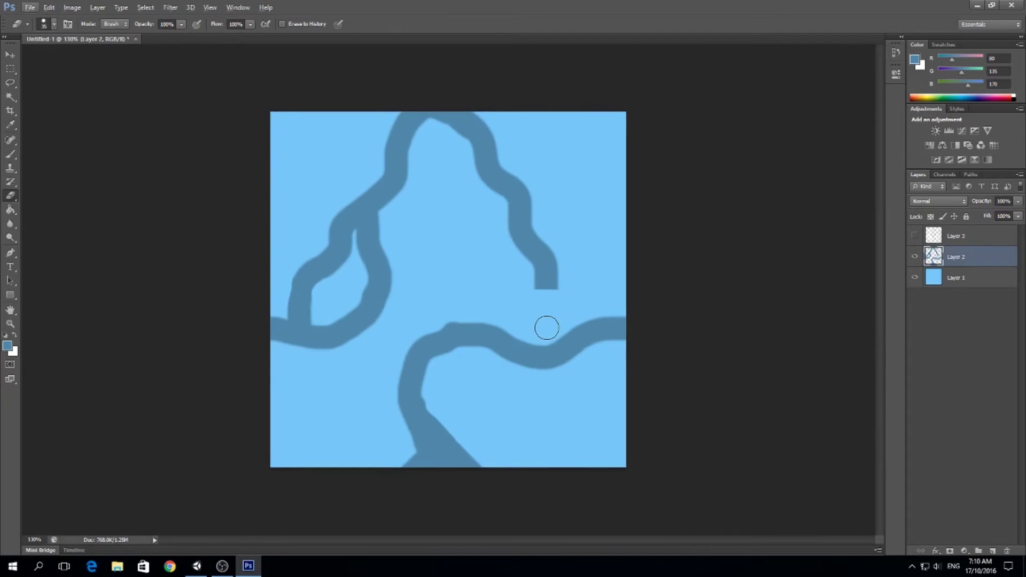
key("b")
mouse_move(544, 292)
left_mouse_down()
mouse_move(530, 353)
mouse_move(549, 351)
mouse_move(515, 345)
left_mouse_up()
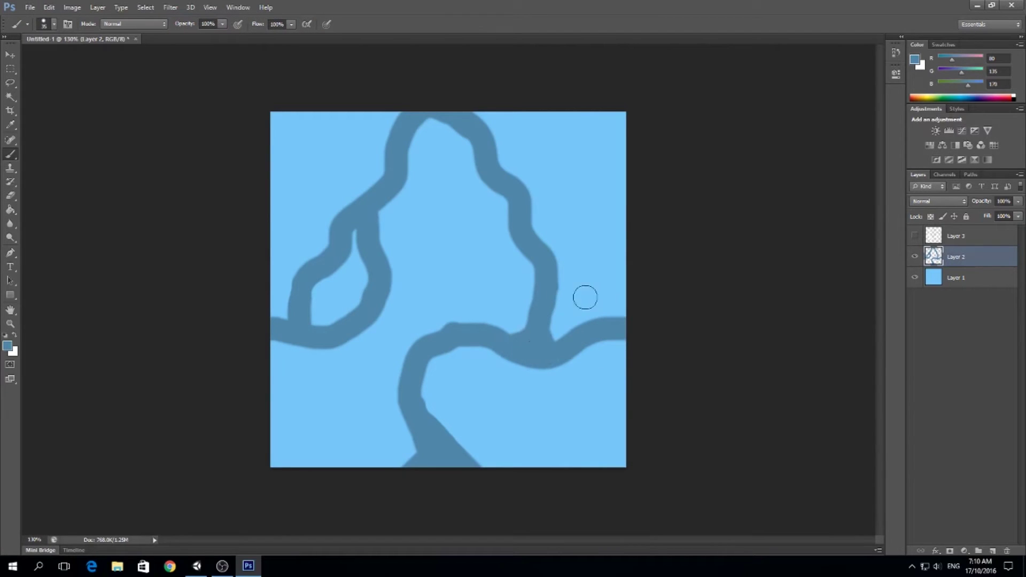
key("alt")
left_click(915, 235)
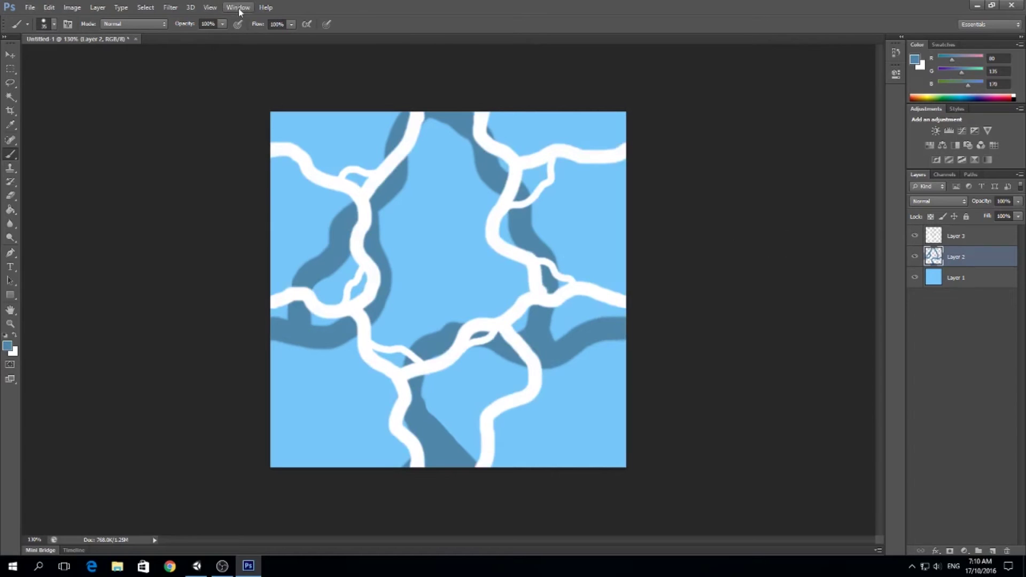
left_click(169, 10)
left_click(190, 18)
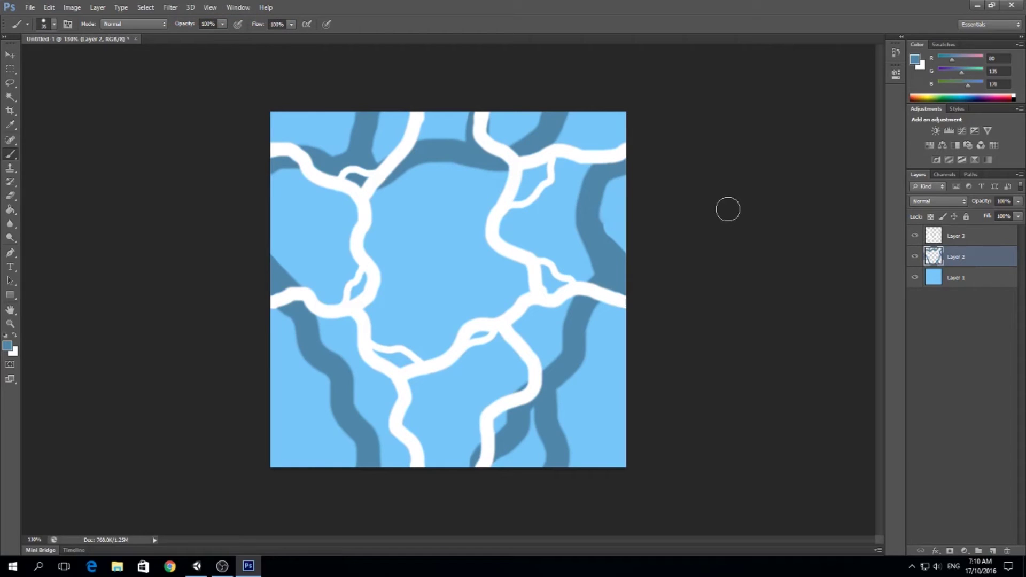
Step: Save the tile as JPEG toonsea_seamless_texture at maximum quality, then return to Unity
key("ctrl+s")
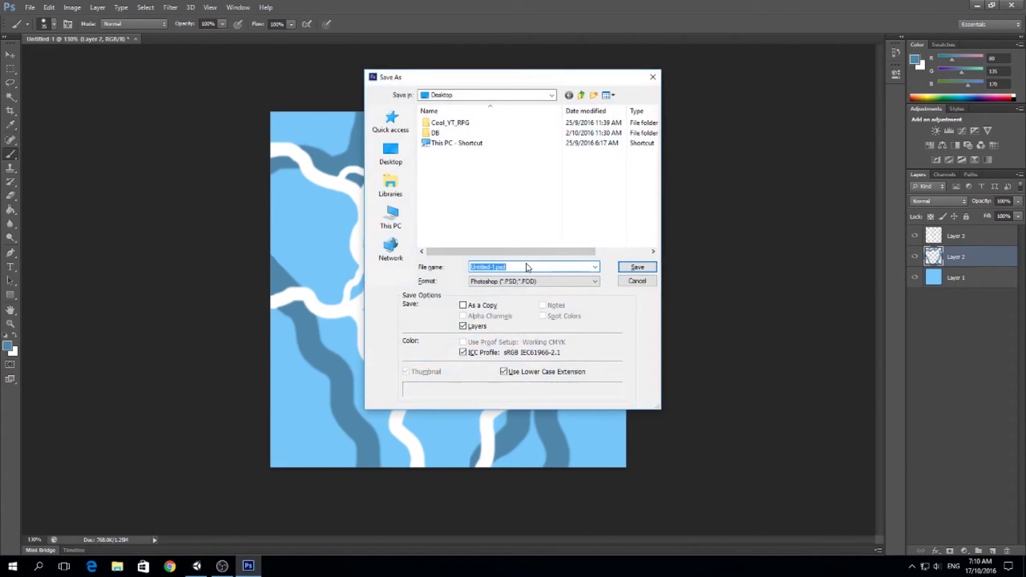
type("toonsea_seamless_texture")
left_click(580, 281)
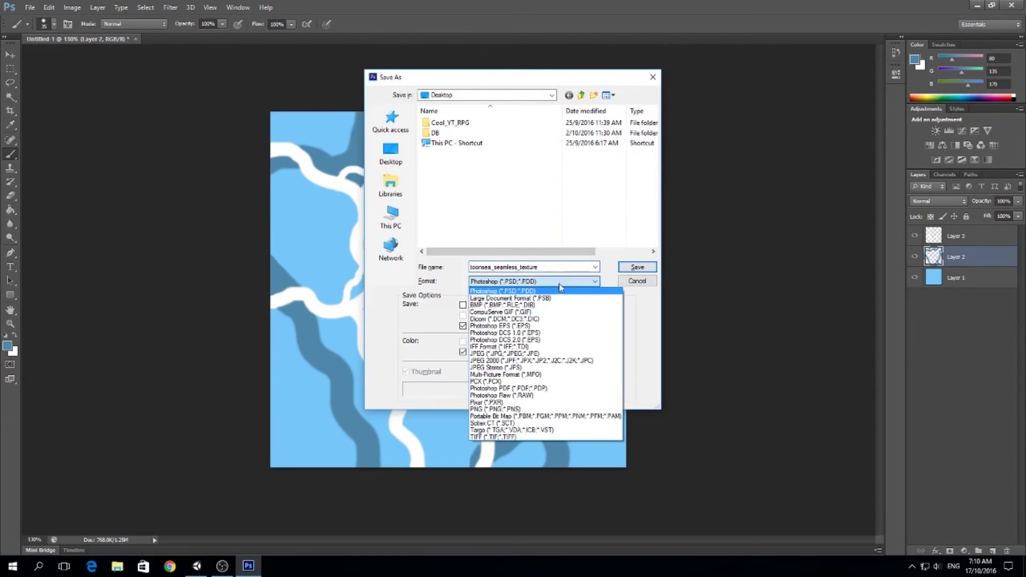
left_click(547, 353)
key("Return")
left_click(575, 154)
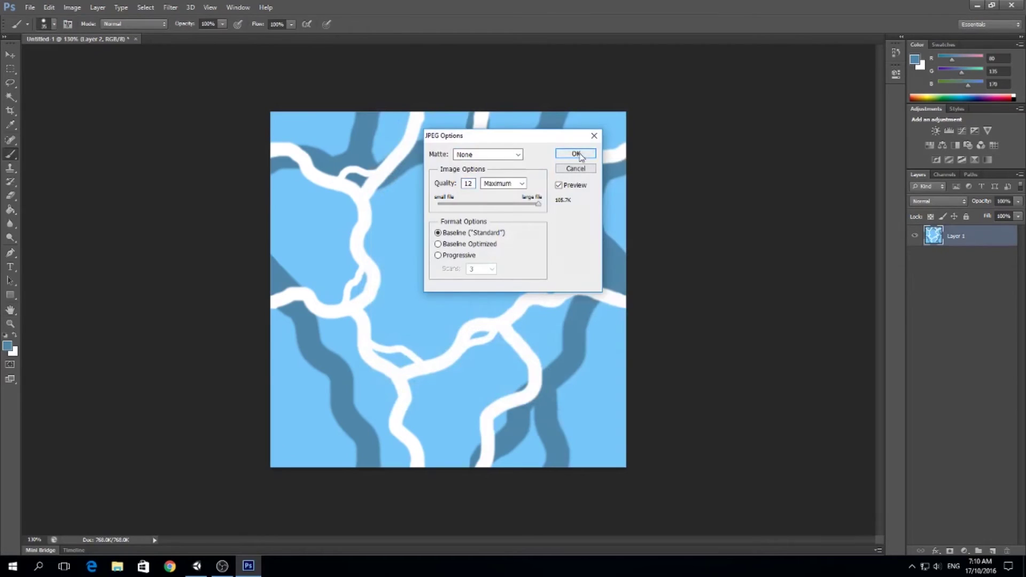
left_click(196, 566)
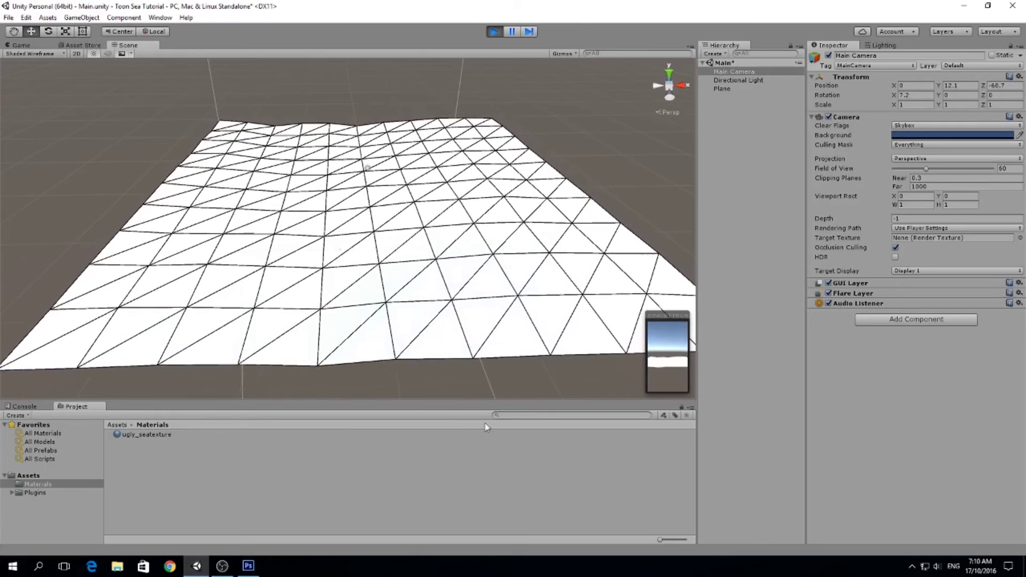
Step: Stop Play mode and drag toonsea_seamless_texture from the desktop into Assets
key("ctrl+p")
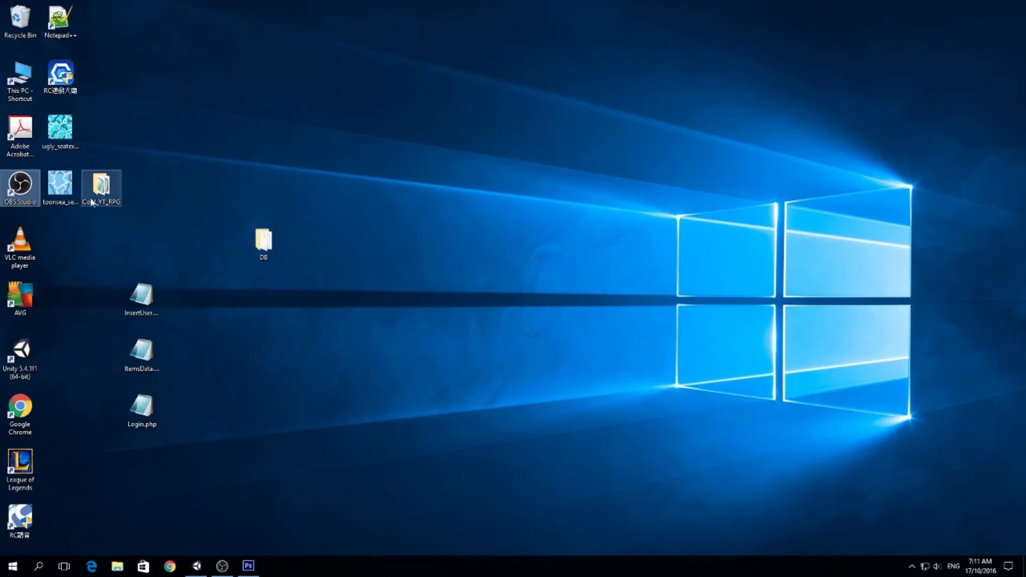
left_click_drag(100, 187, 178, 298)
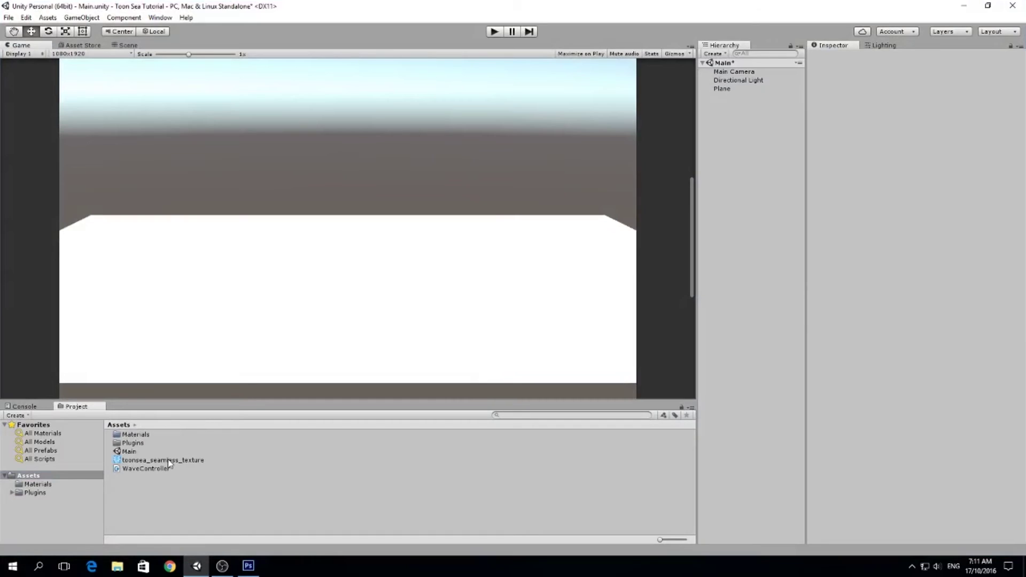
scroll(301, 252, "down", 3)
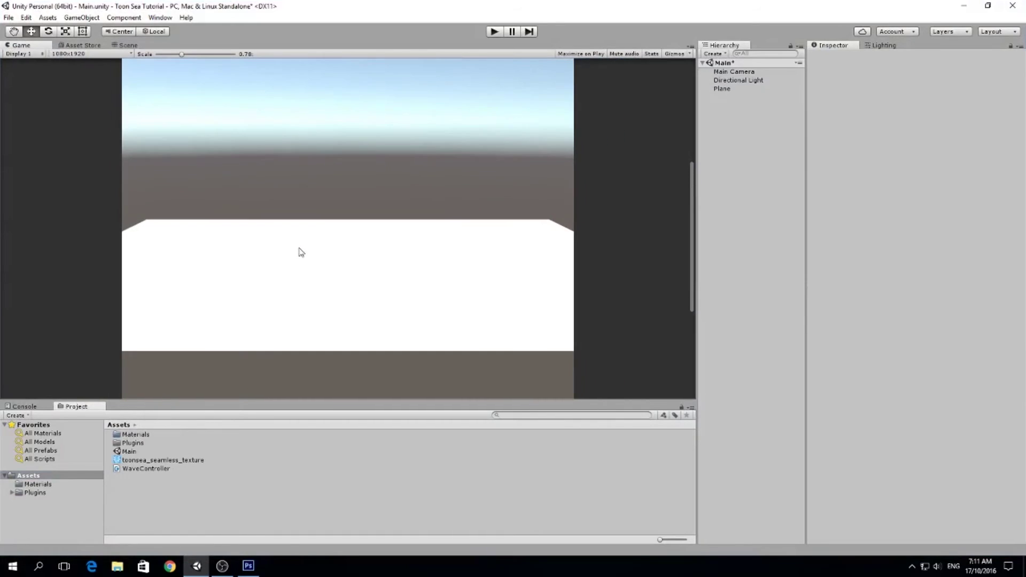
scroll(254, 306, "up", 1)
Step: Drop the texture onto the Plane, check the Game view, then orbit and select Plane
left_click(127, 45)
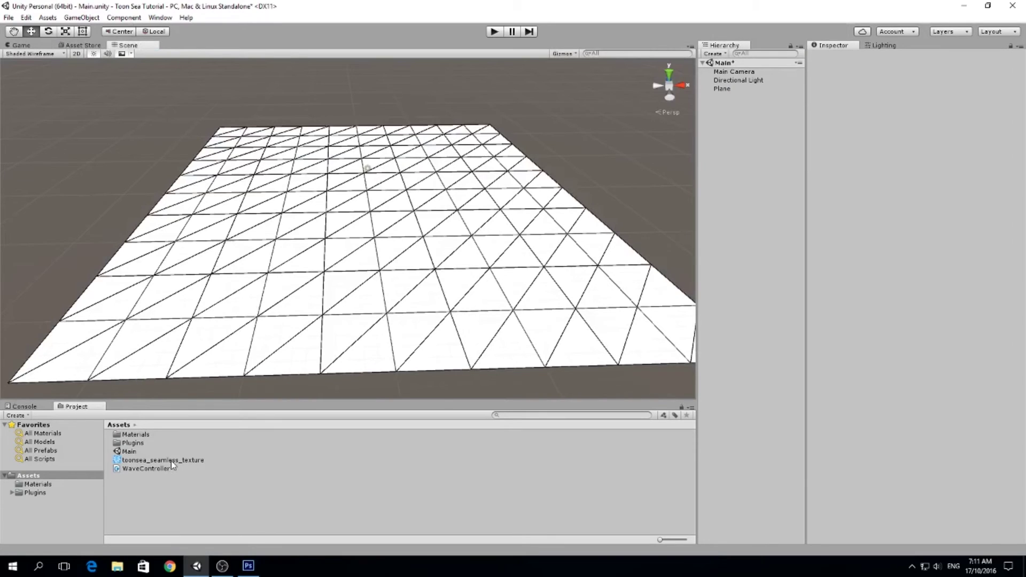
left_click_drag(171, 461, 332, 268)
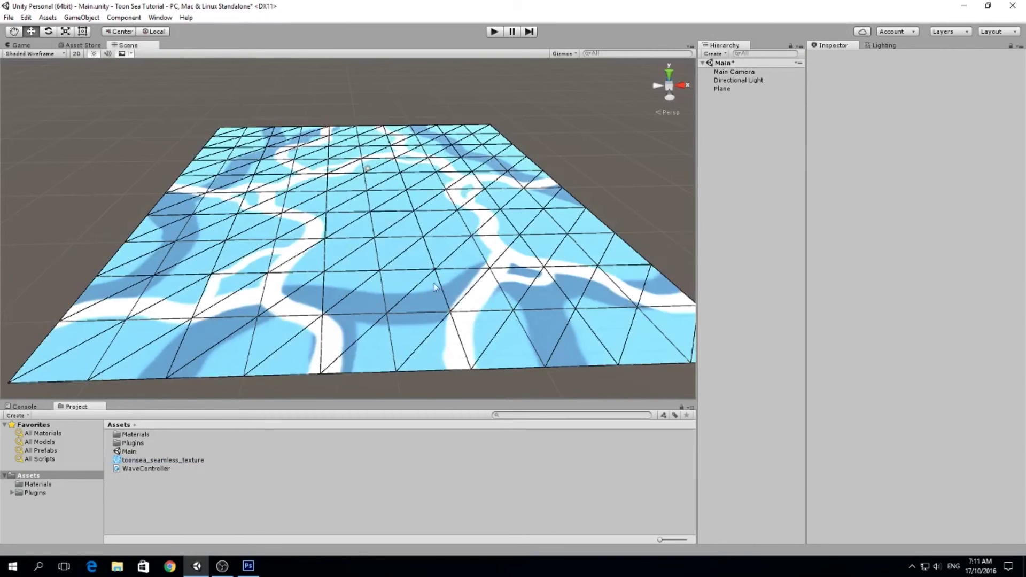
left_click(41, 45)
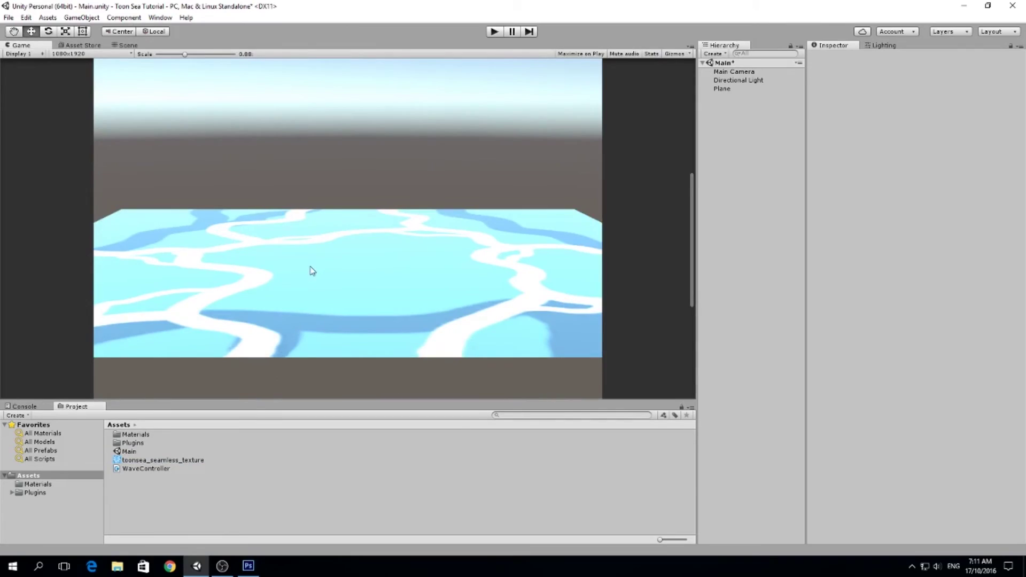
key("ctrl+1")
left_click_drag(272, 230, 384, 169, "alt")
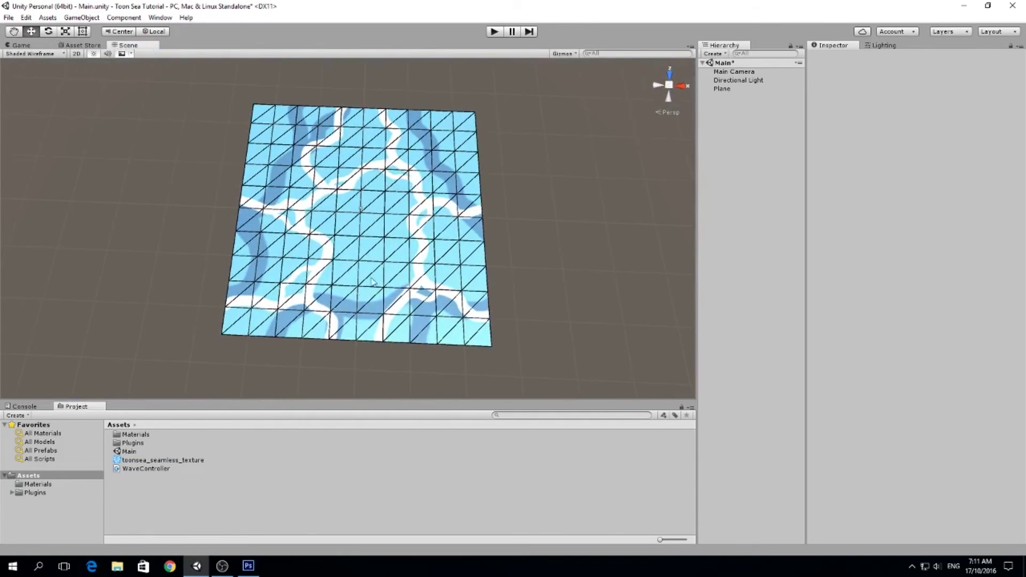
scroll(373, 281, "up", 4)
left_click(396, 259)
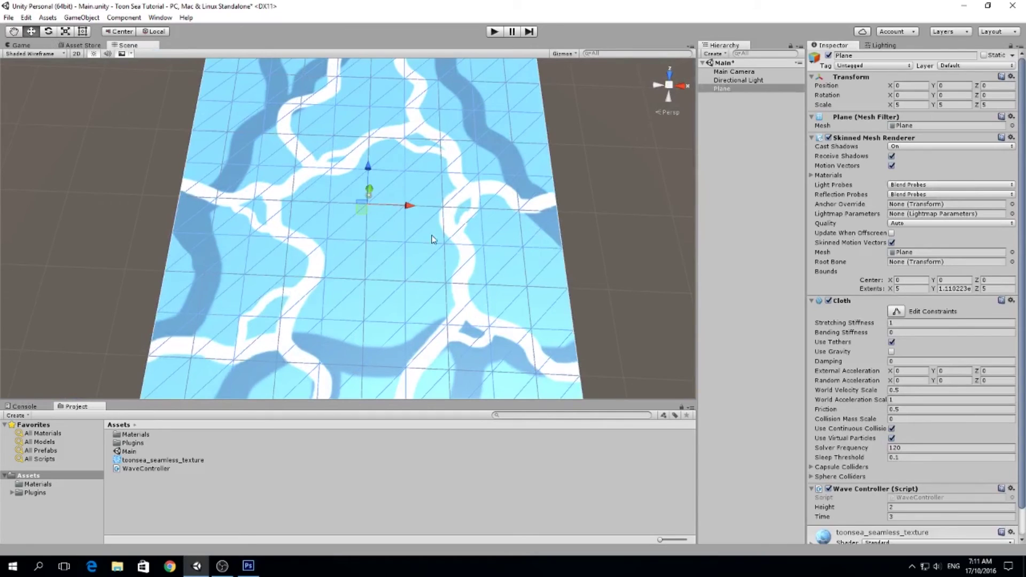
Step: Set the toonsea_seamless_texture material's Main Maps tiling to X 5 and Y 5
scroll(998, 351, "down", 1)
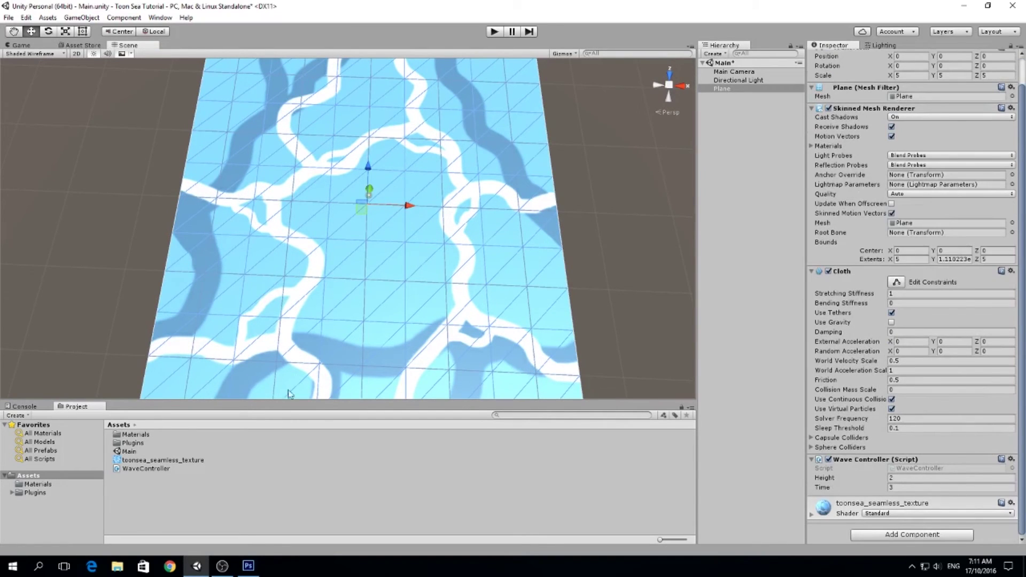
left_click(872, 509)
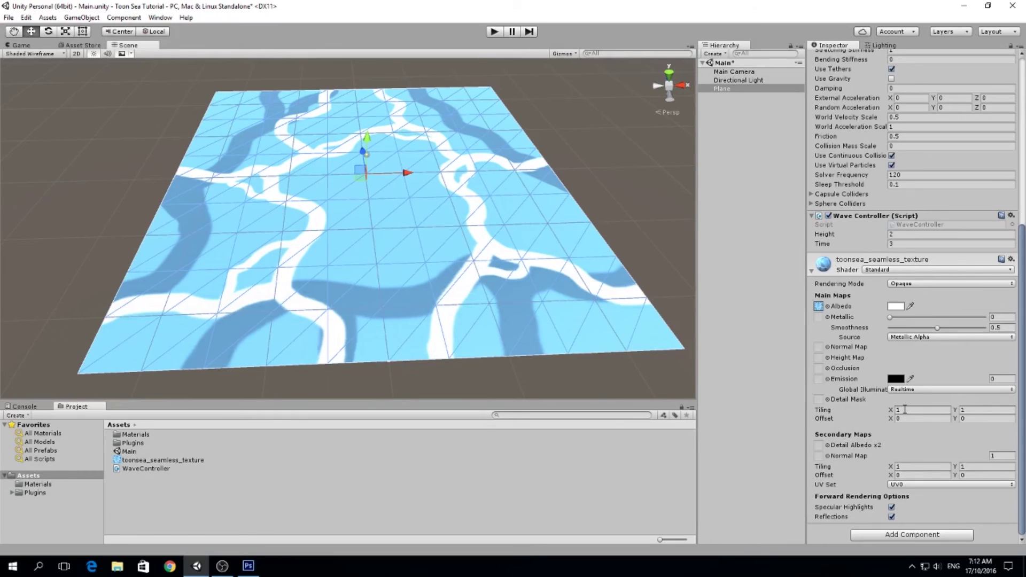
left_click(946, 410)
type("5")
key("Tab")
type("5")
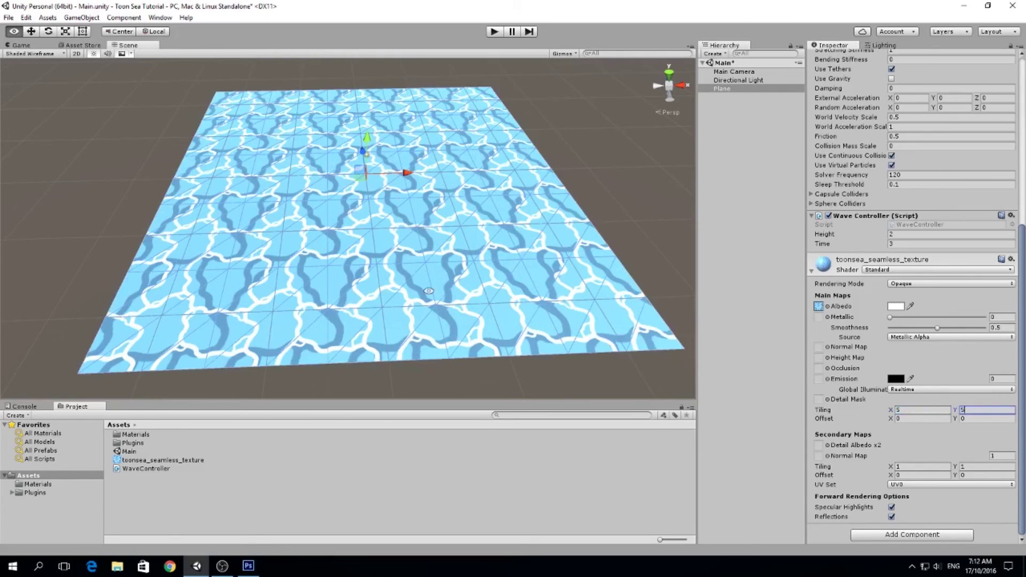
left_click_drag(374, 252, 506, 208)
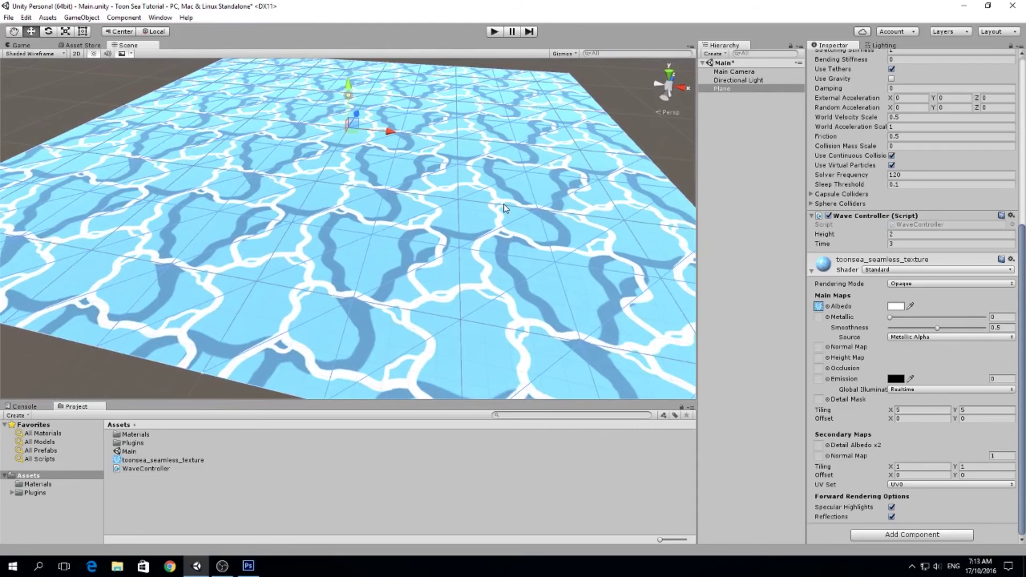
Step: Enter play mode and switch the sea material's shader to Legacy Shaders/Diffuse
left_click_drag(504, 209, 457, 159)
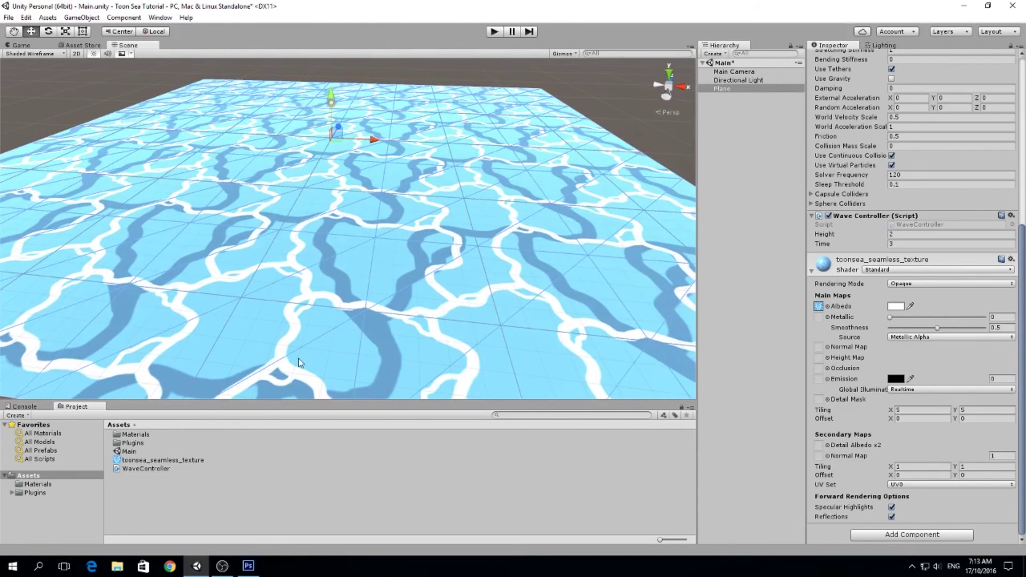
left_click(495, 31)
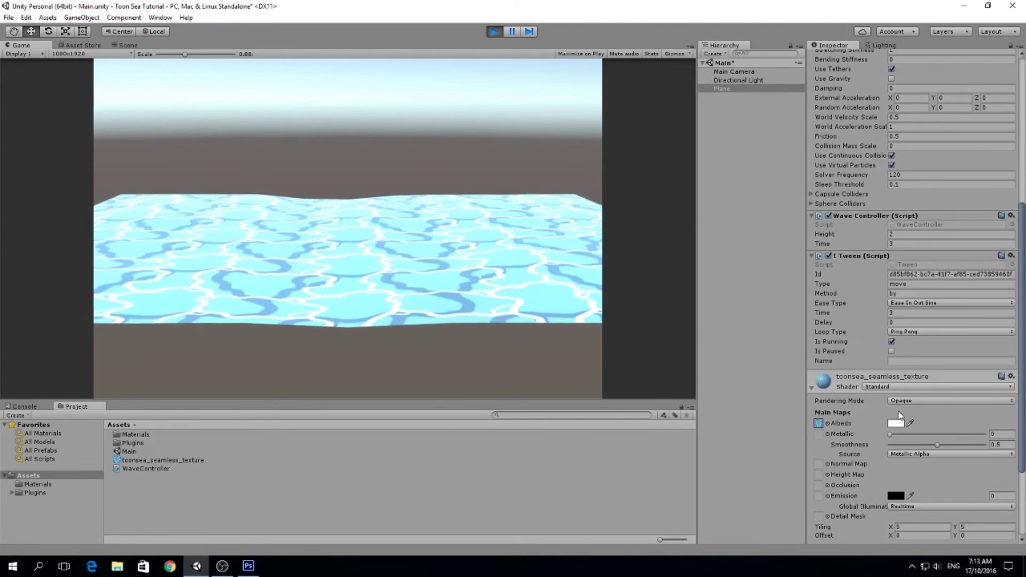
scroll(933, 420, "down", 3)
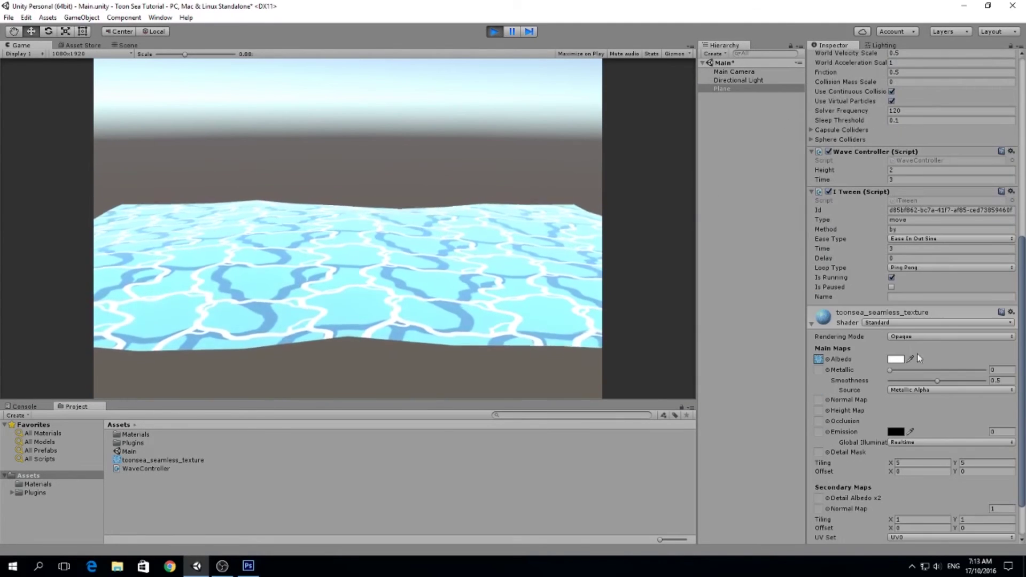
left_click(919, 324)
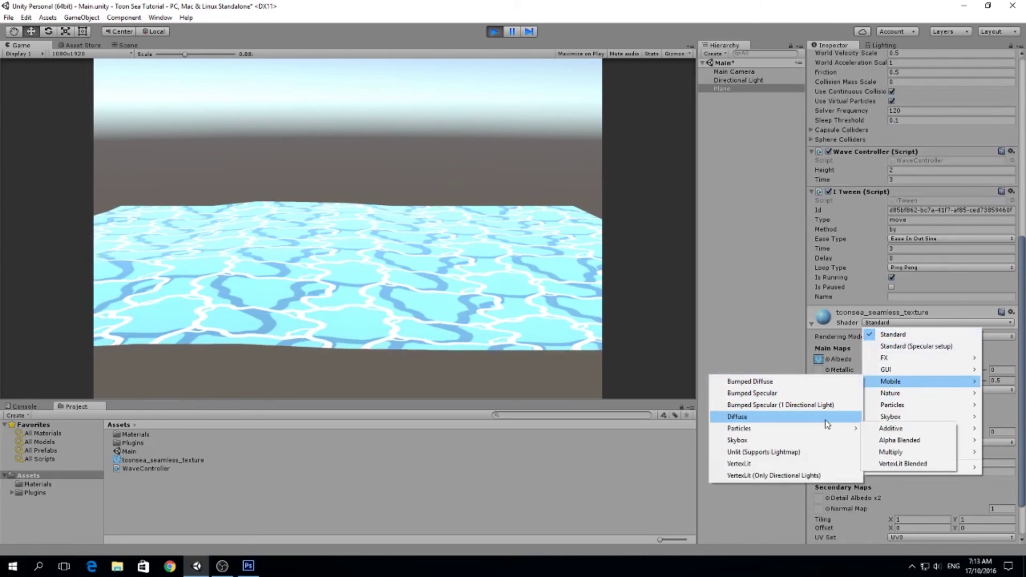
mouse_move(920, 467)
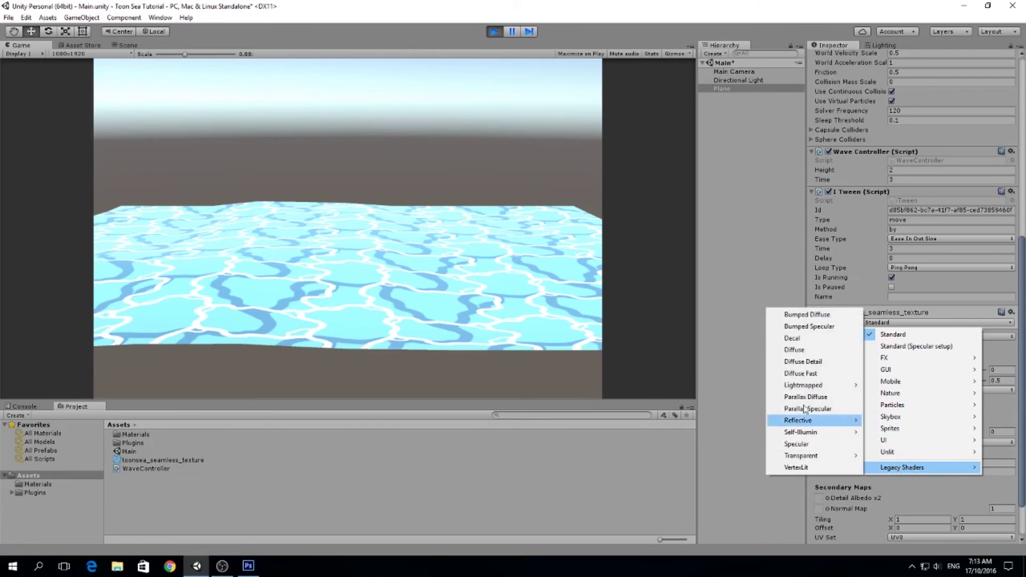
left_click(827, 351)
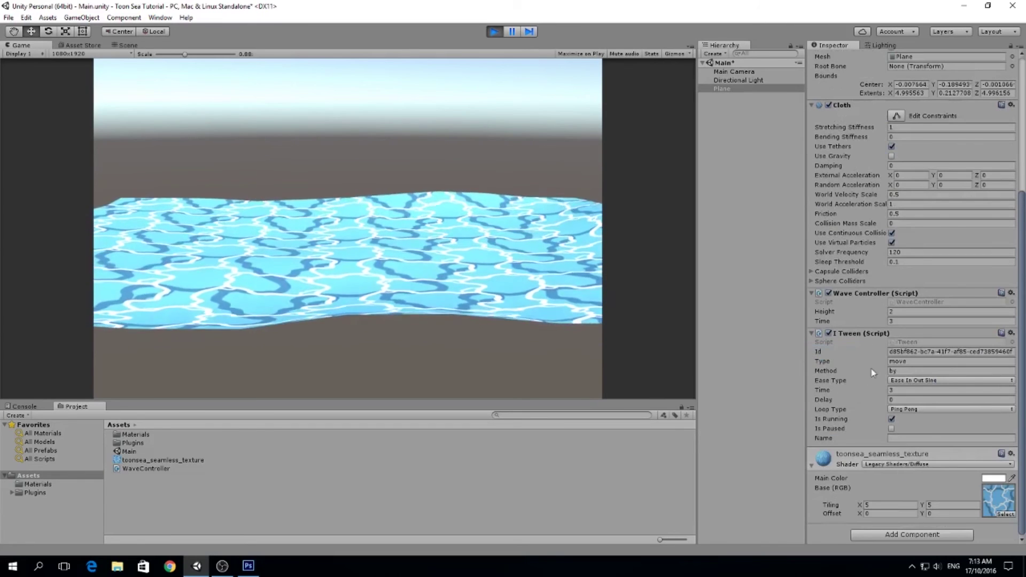
Step: Tint the material's Main Color light grey, about RGB 199
left_click(995, 480)
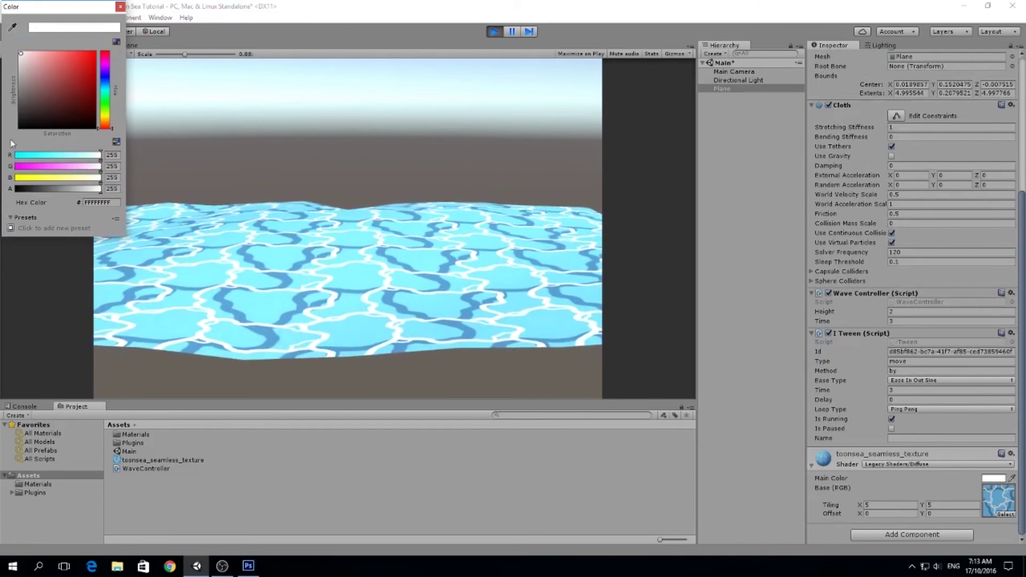
left_click(20, 69)
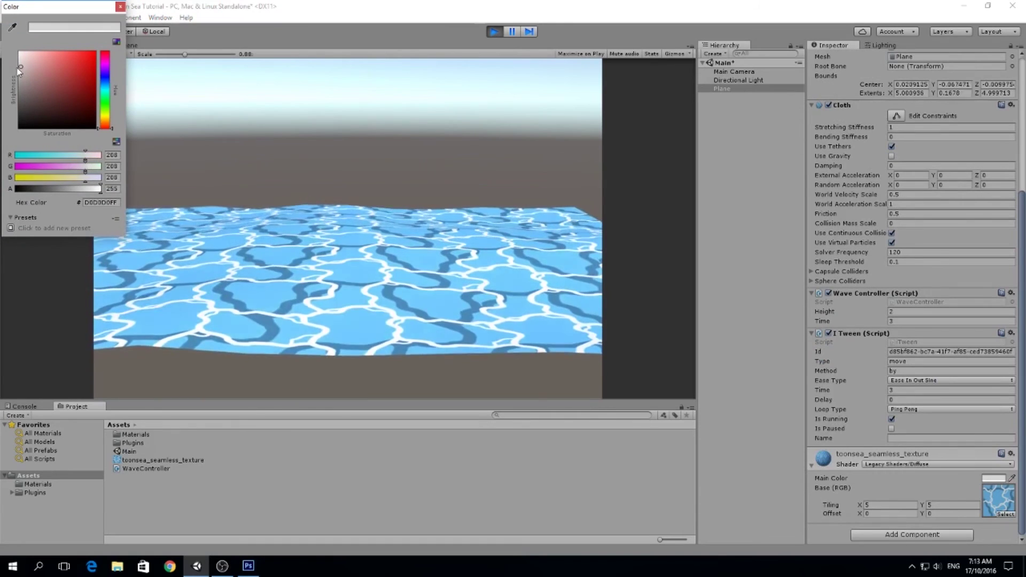
left_click_drag(20, 73, 21, 70)
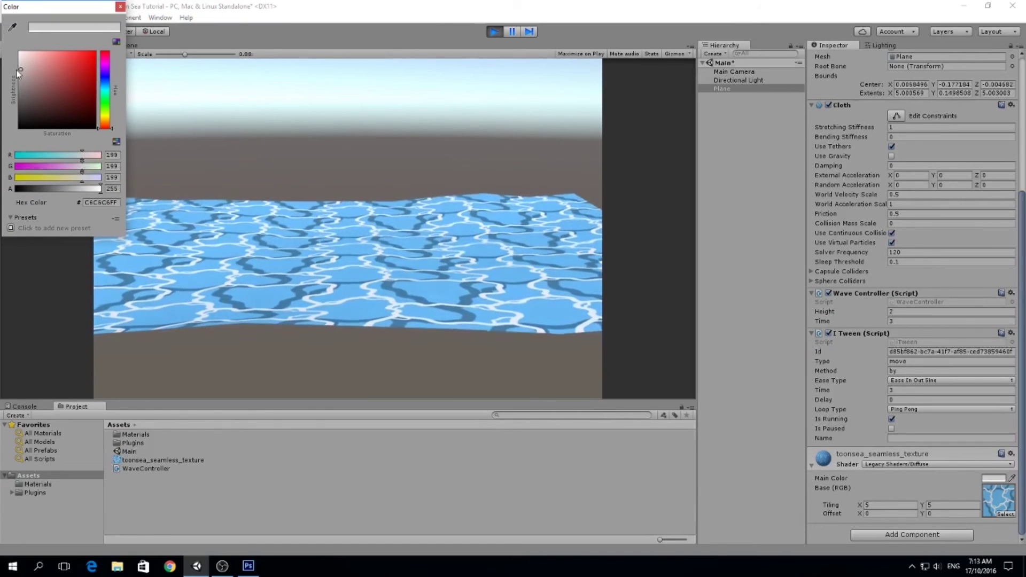
left_click(120, 7)
left_click(123, 45)
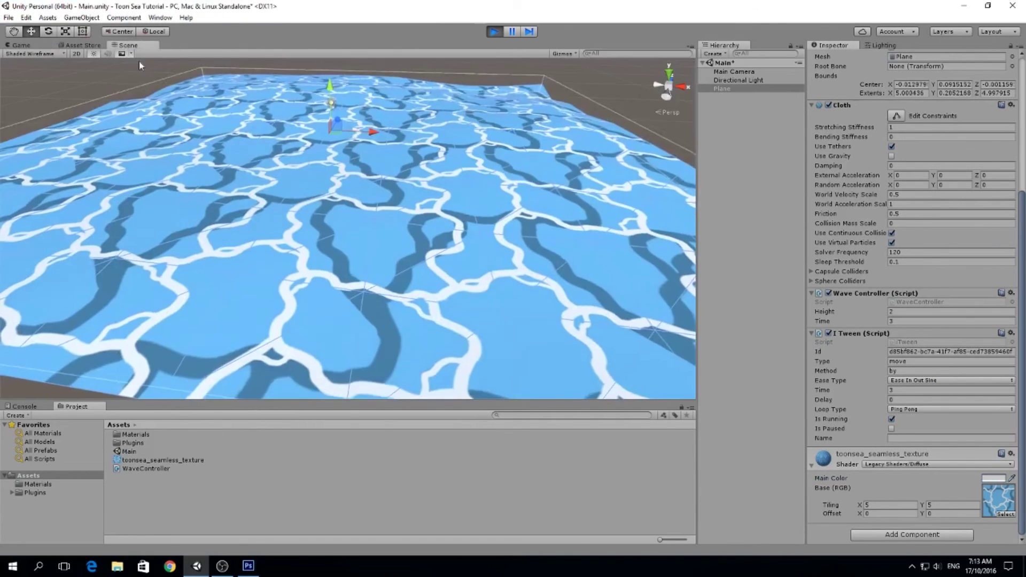
left_click_drag(245, 92, 300, 133)
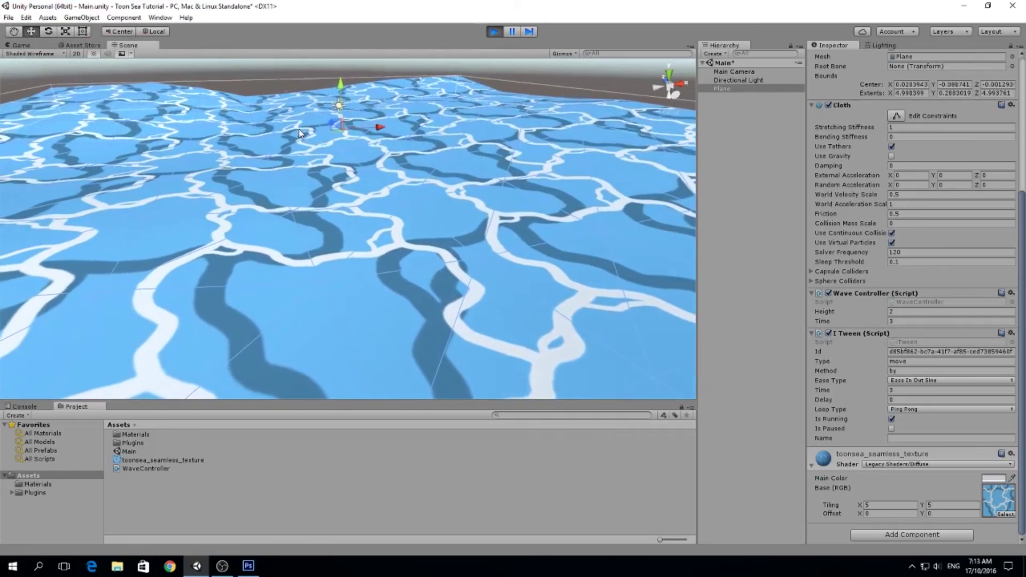